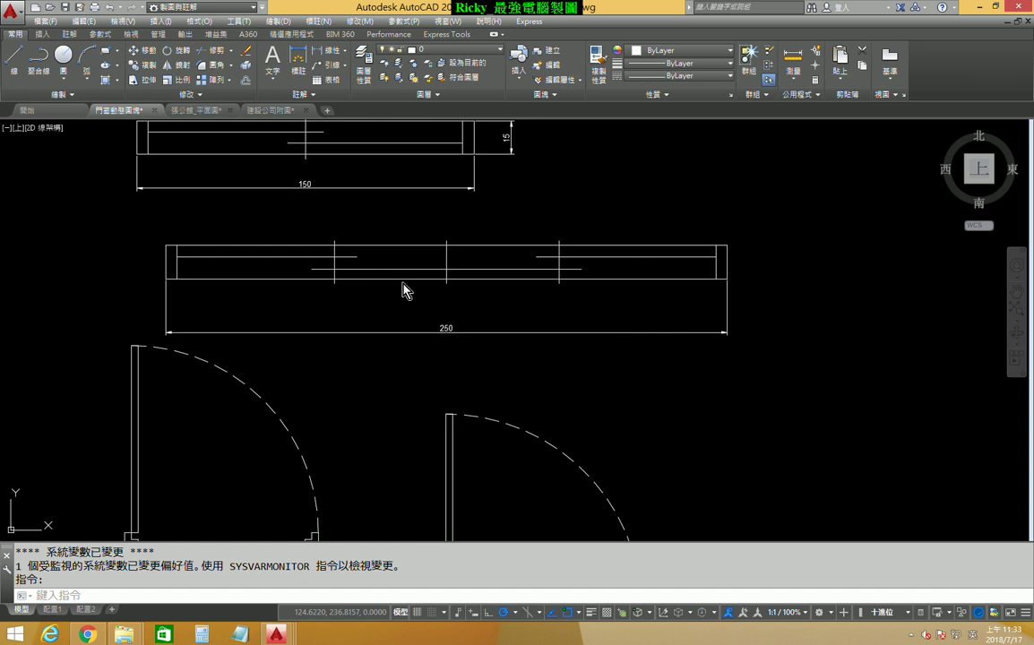
# Step: Switch to the 張公館_平面圖 floor-plan drawing tab
pyautogui.click(204, 110)
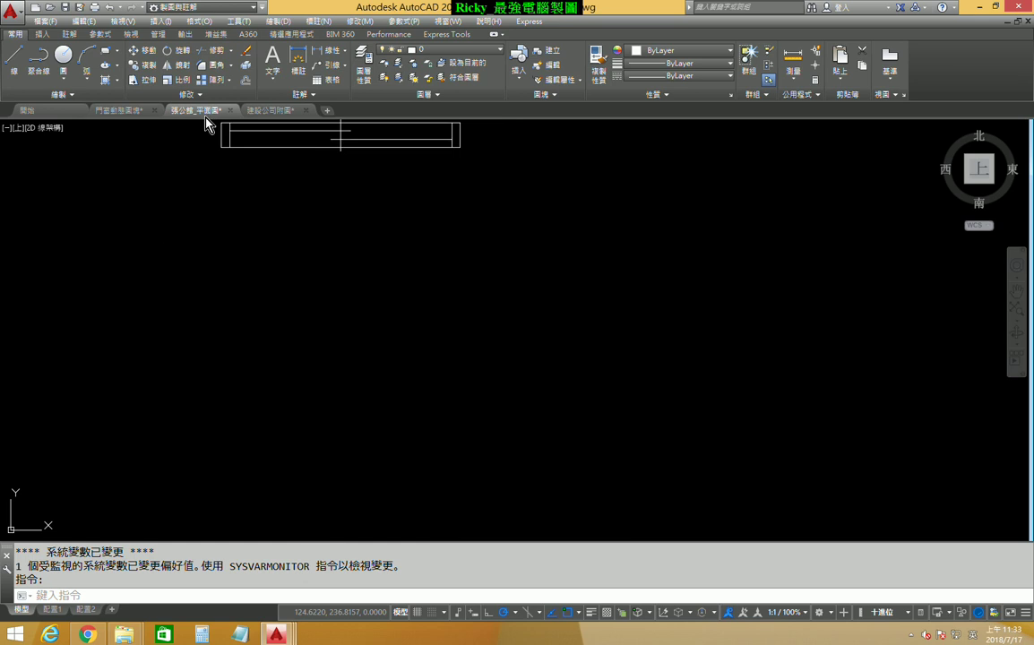
# Step: Draw a 250×15 rectangle and explode it into separate lines
pyautogui.click(105, 58)
pyautogui.click(280, 379)
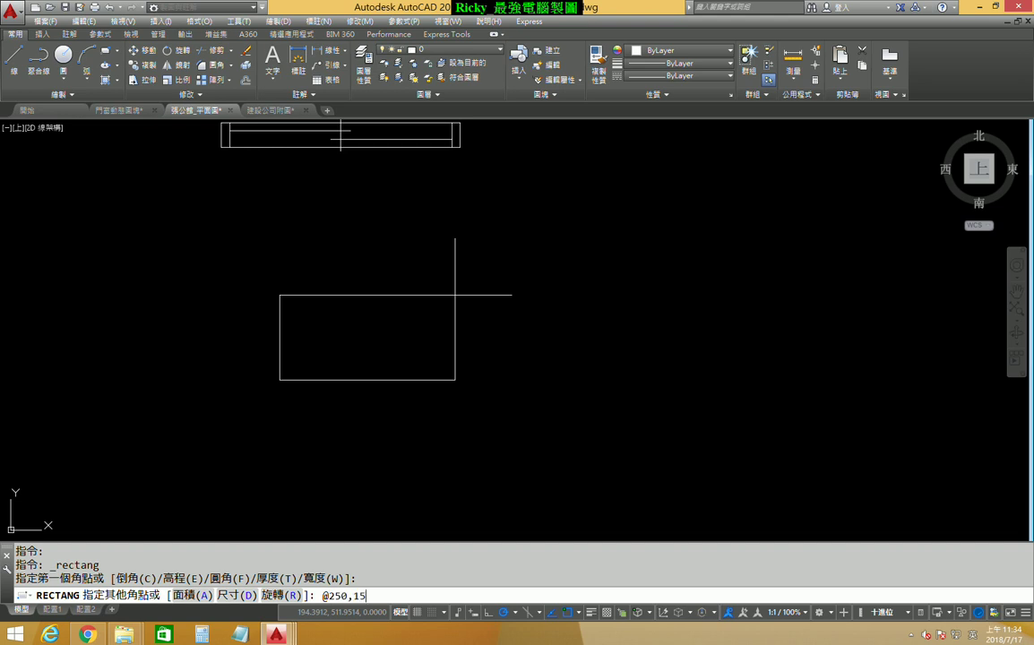
pyautogui.press('Return')
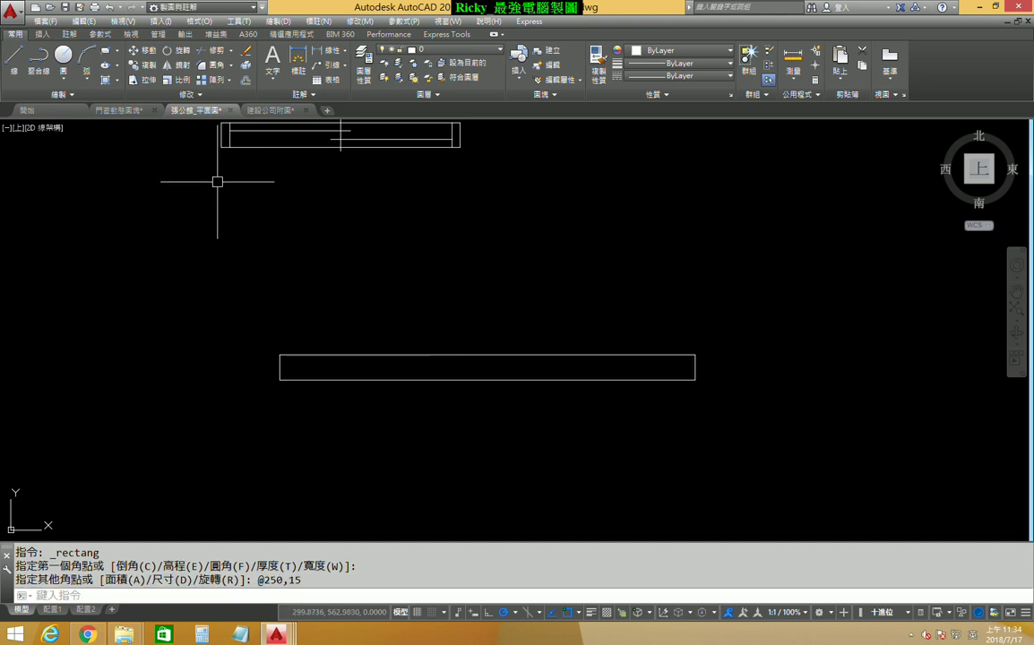
pyautogui.click(247, 72)
pyautogui.click(450, 277)
pyautogui.click(335, 438)
pyautogui.press('Return')
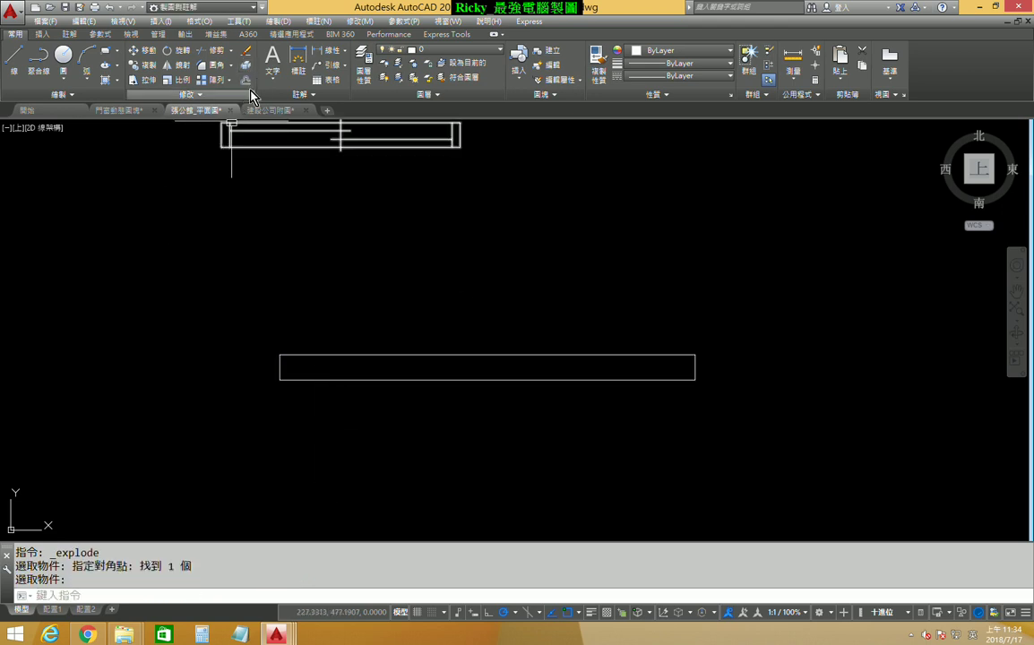
# Step: Offset the left and right end edges 5 units inward
pyautogui.click(246, 80)
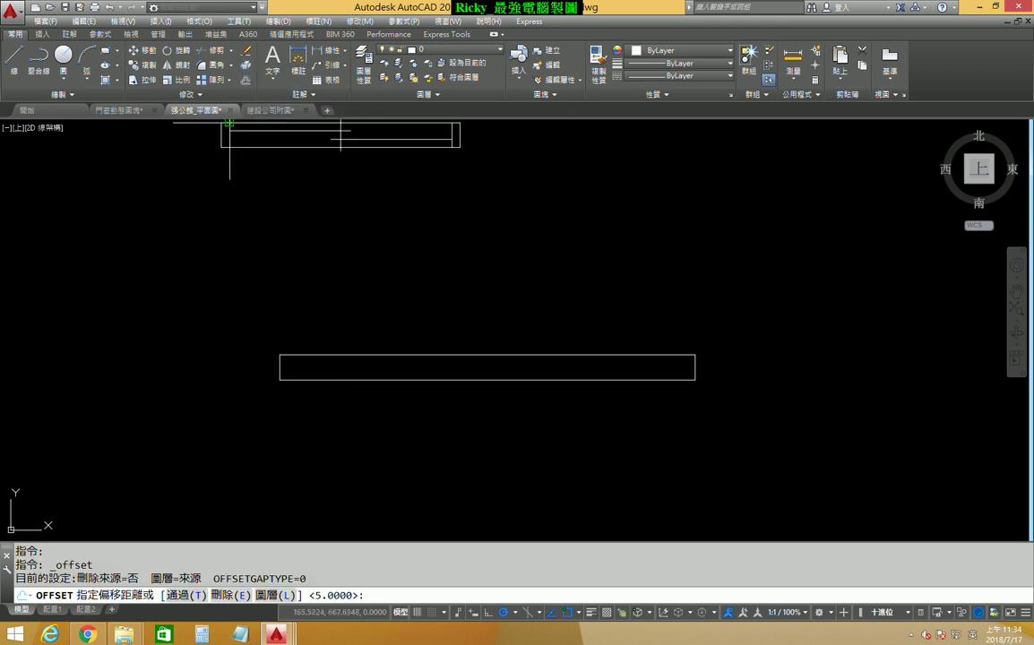
pyautogui.write('5')
pyautogui.press('Return')
pyautogui.scroll(3, 278, 386)
pyautogui.click(277, 328)
pyautogui.click(356, 321)
pyautogui.scroll(-3, 357, 321)
pyautogui.click(741, 320)
pyautogui.click(583, 337)
pyautogui.press('Escape')
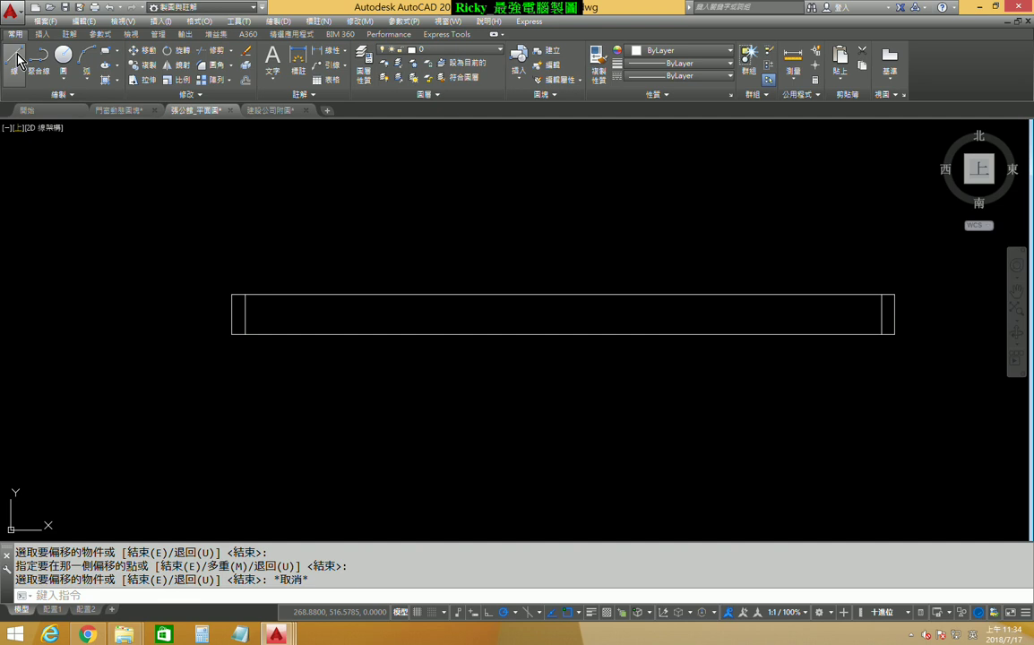
# Step: Draw a vertical line between the long edges' midpoints, extended 2 past each edge
pyautogui.click(13, 58)
pyautogui.scroll(2, 482, 332)
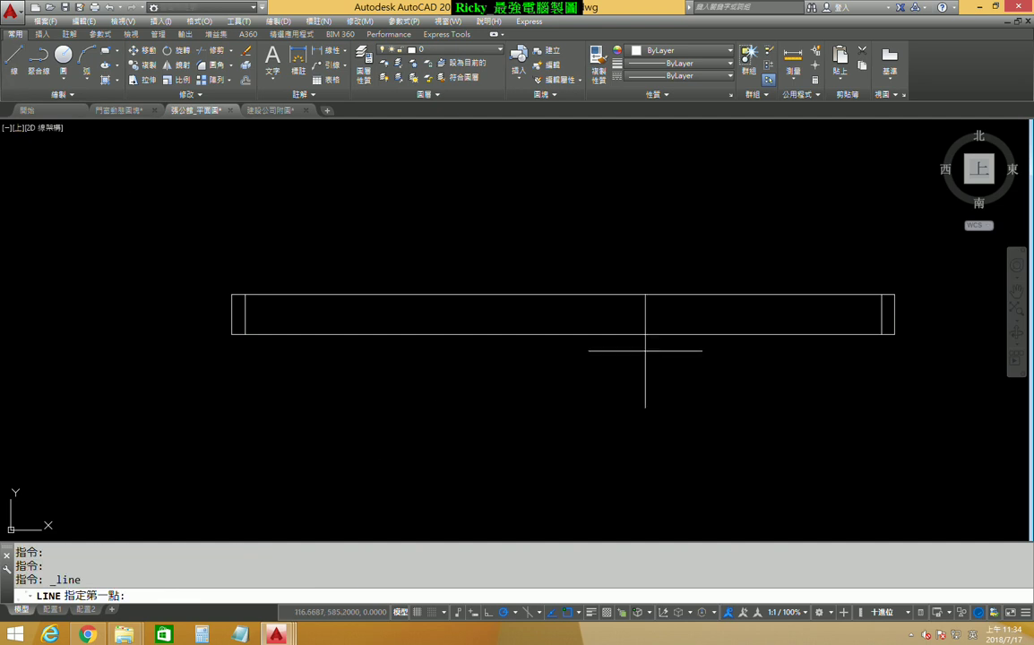
pyautogui.click(563, 294)
pyautogui.click(563, 335)
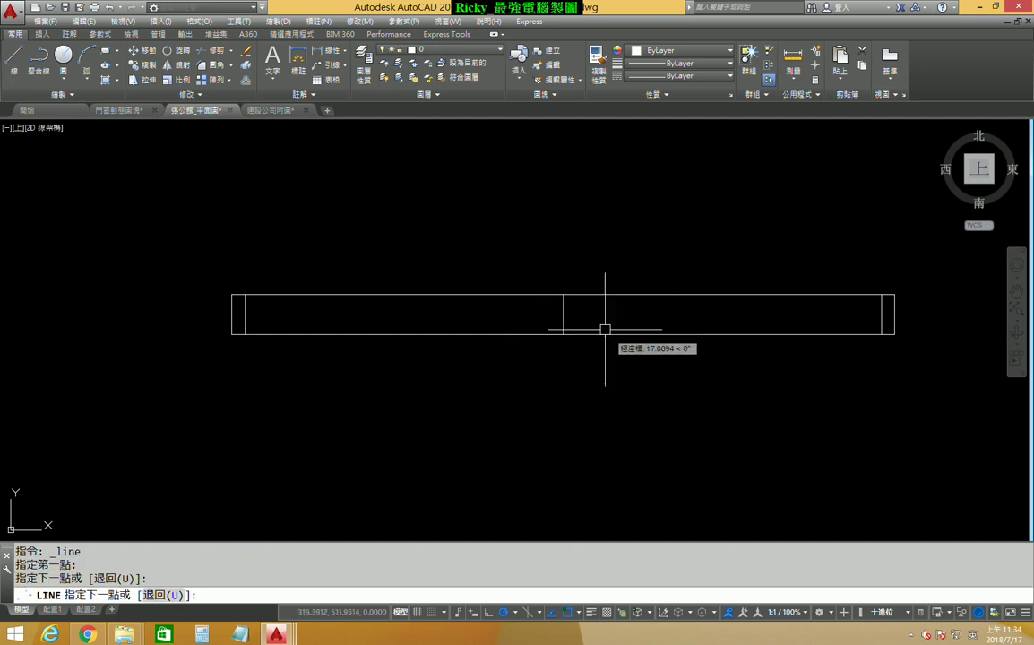
pyautogui.press('Escape')
pyautogui.scroll(2, 592, 295)
pyautogui.click(543, 309)
pyautogui.click(543, 296)
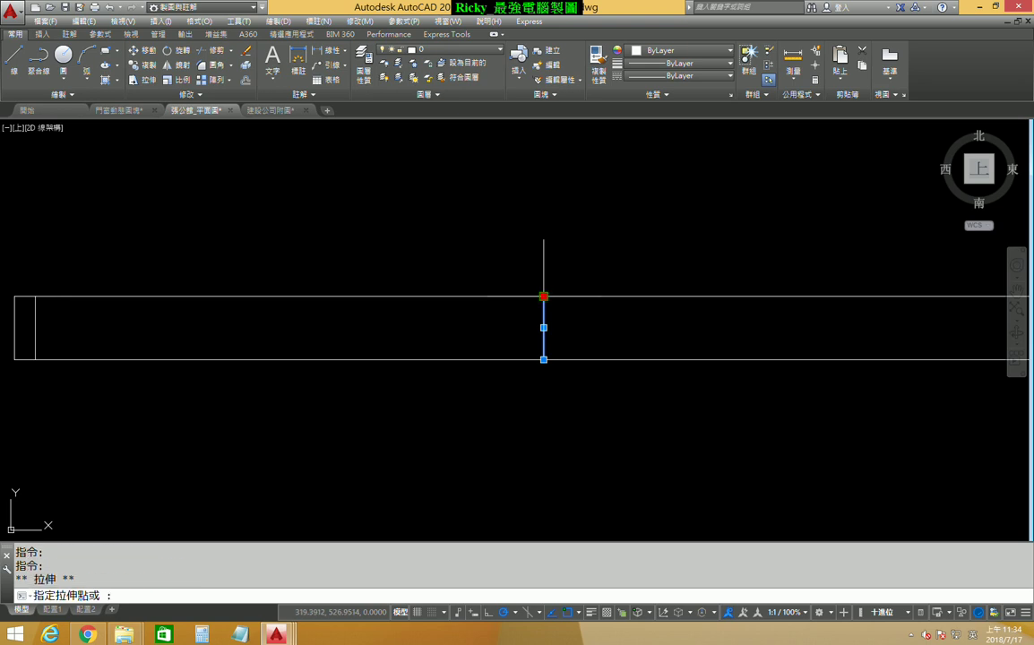
pyautogui.write('2')
pyautogui.press('Return')
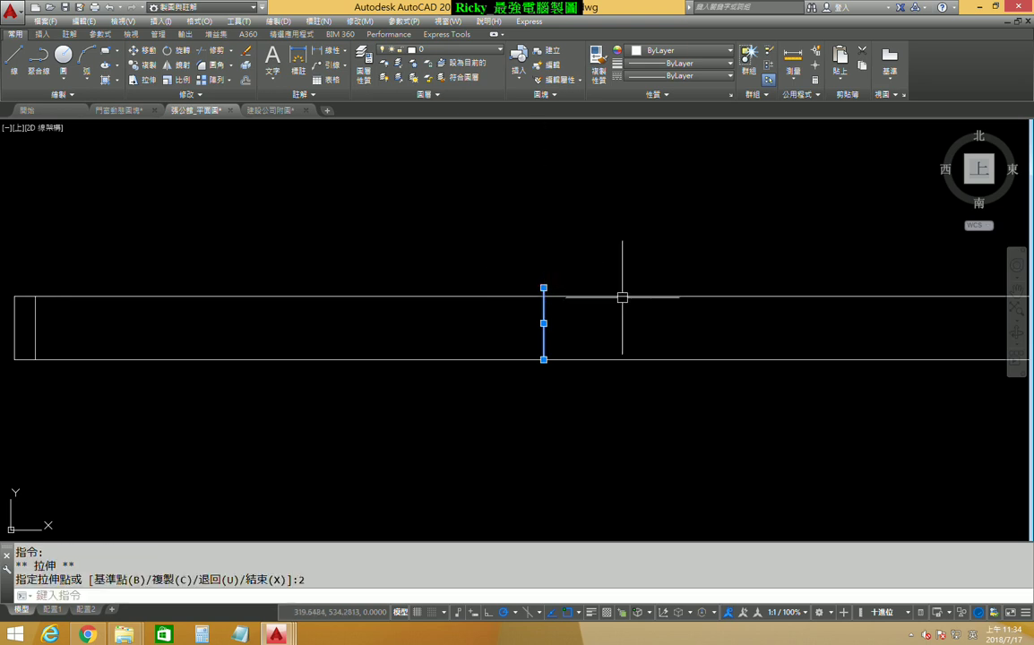
pyautogui.click(543, 360)
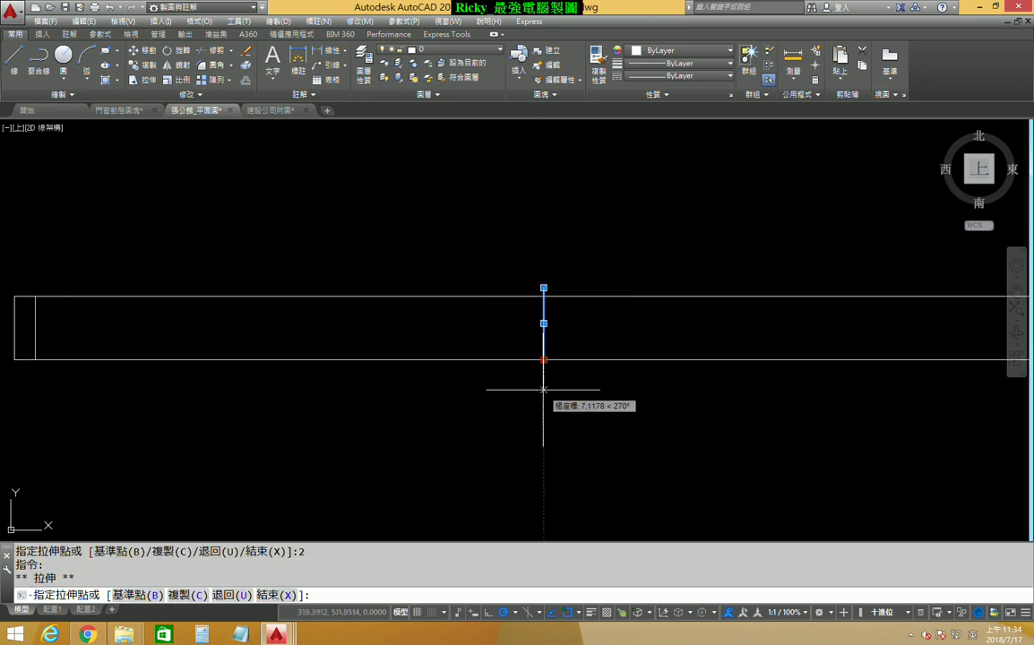
pyautogui.write('2')
pyautogui.press('Return')
pyautogui.scroll(-2, 635, 381)
pyautogui.press('Escape')
pyautogui.scroll(2, 308, 348)
# Step: Draw a vertical line 75 from the left end, extended 2 past each edge
pyautogui.moveTo(308, 349); pyautogui.dragTo(299, 335, button='middle')
pyautogui.click(15, 55)
pyautogui.write('75')
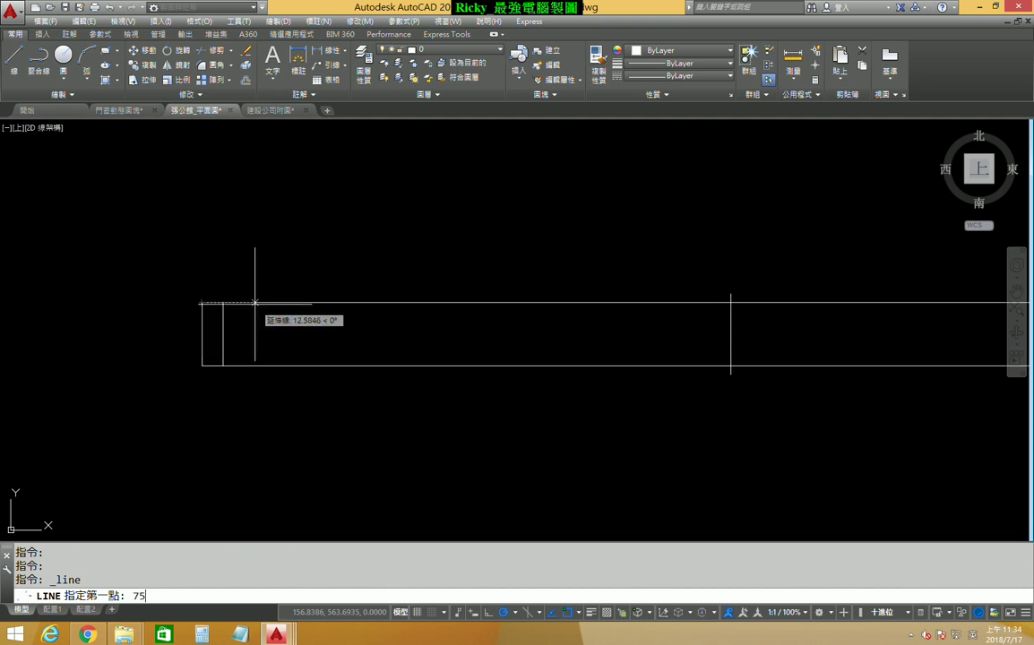
pyautogui.press('Return')
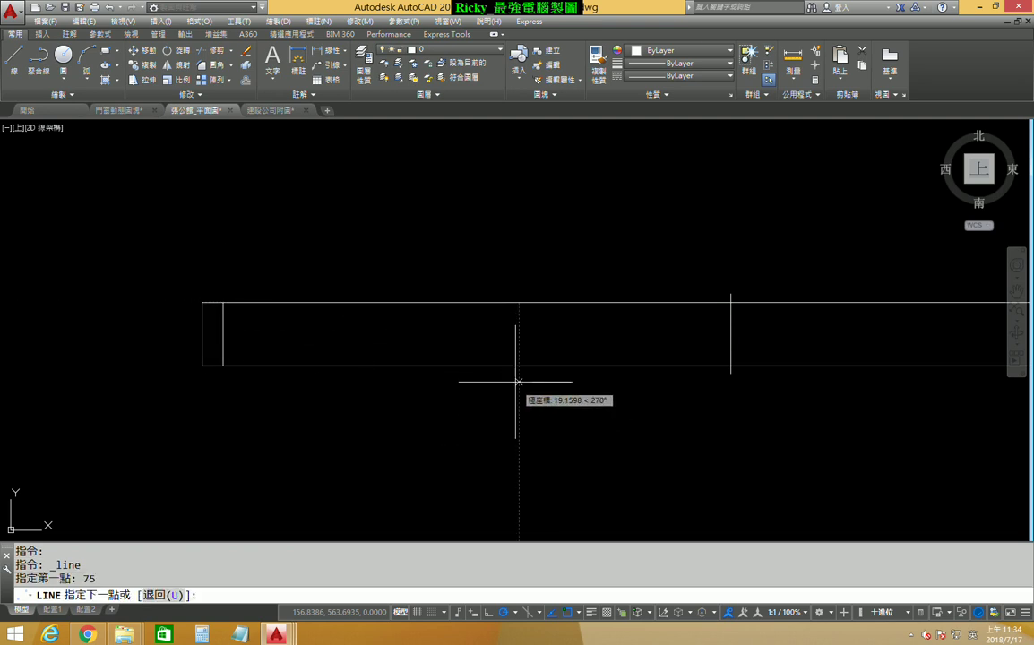
pyautogui.click(519, 302)
pyautogui.press('Escape')
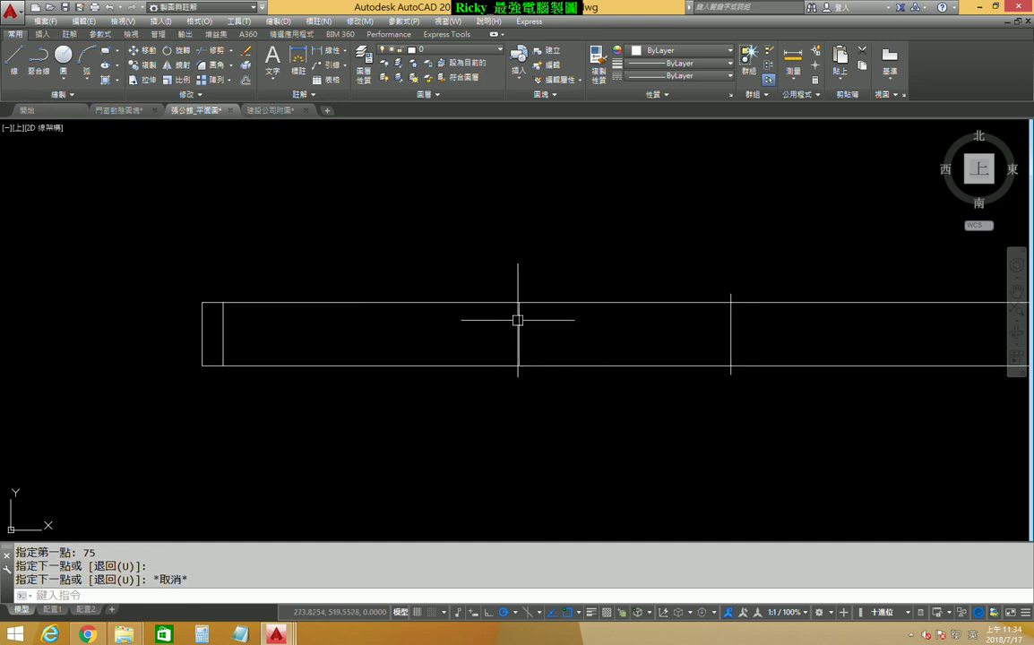
pyautogui.click(520, 300)
pyautogui.click(520, 301)
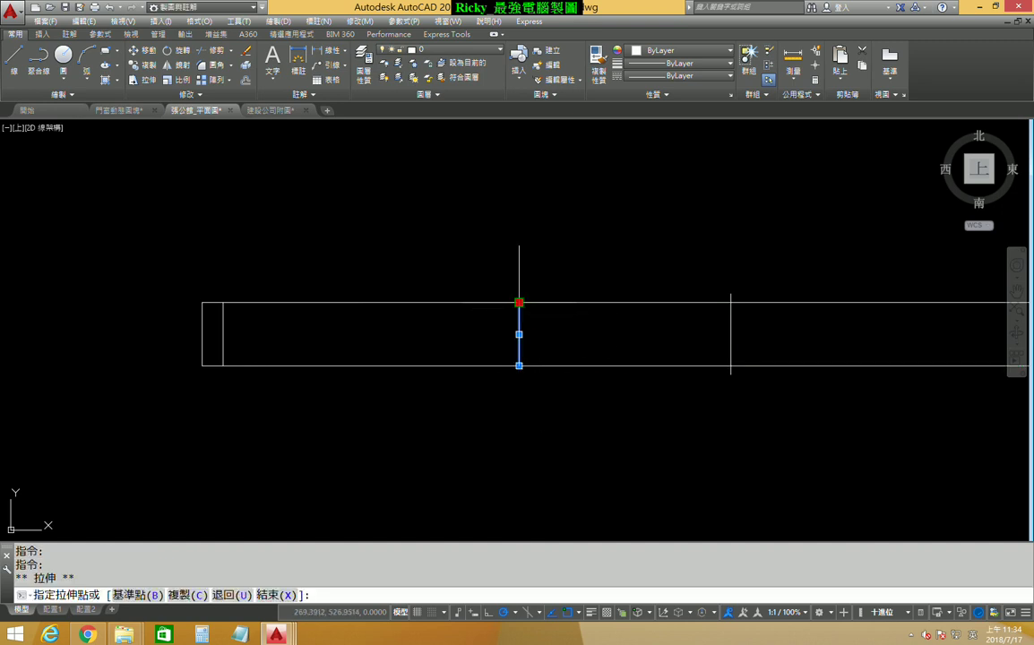
pyautogui.write('2')
pyautogui.press('Return')
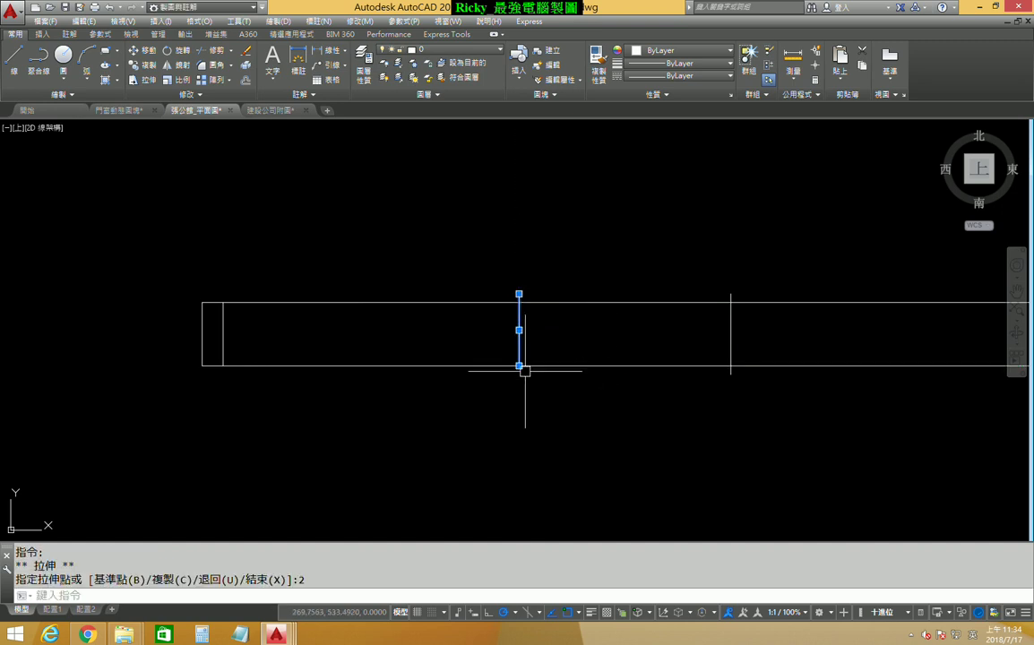
pyautogui.click(519, 365)
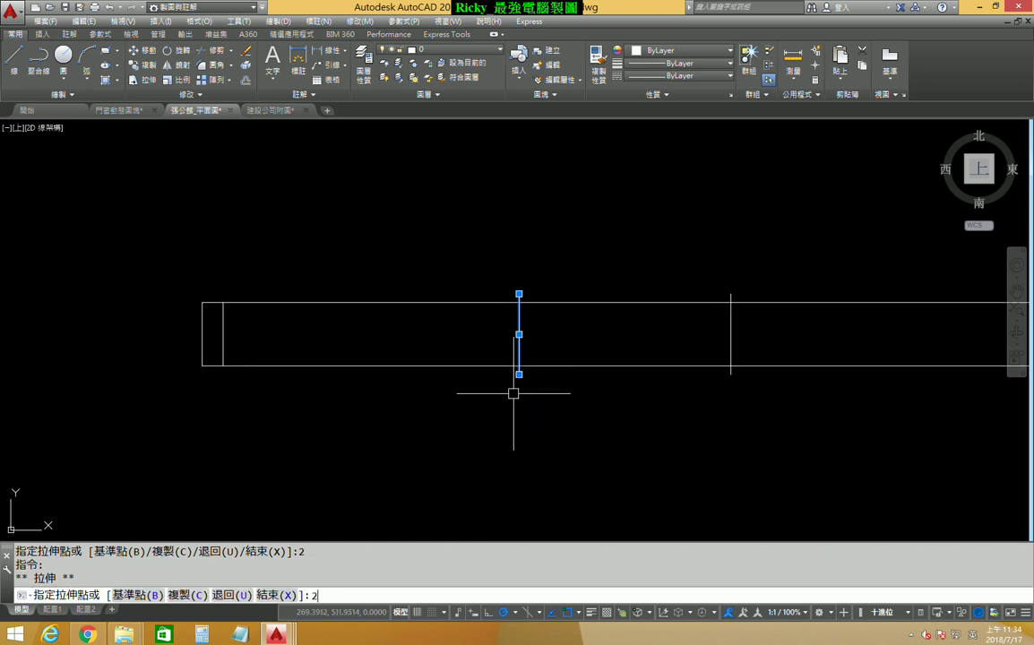
pyautogui.scroll(-2, 512, 393)
pyautogui.moveTo(482, 305); pyautogui.dragTo(433, 362, button='middle')
pyautogui.press('Escape')
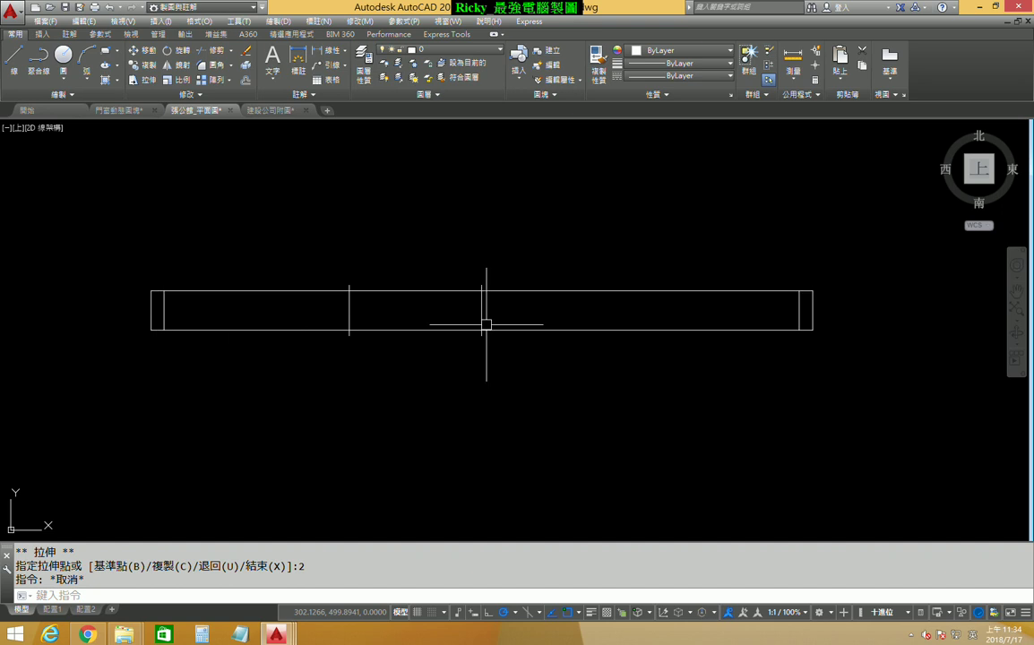
# Step: Mirror the 75-unit line across the middle line to the panel's right side
pyautogui.click(174, 66)
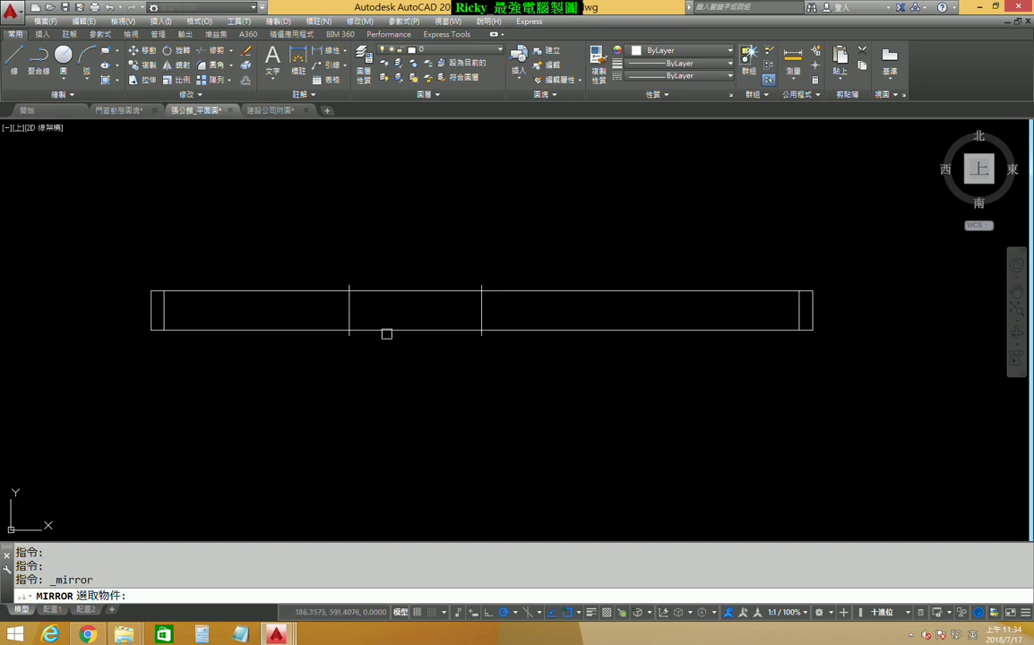
pyautogui.click(350, 303)
pyautogui.press('Return')
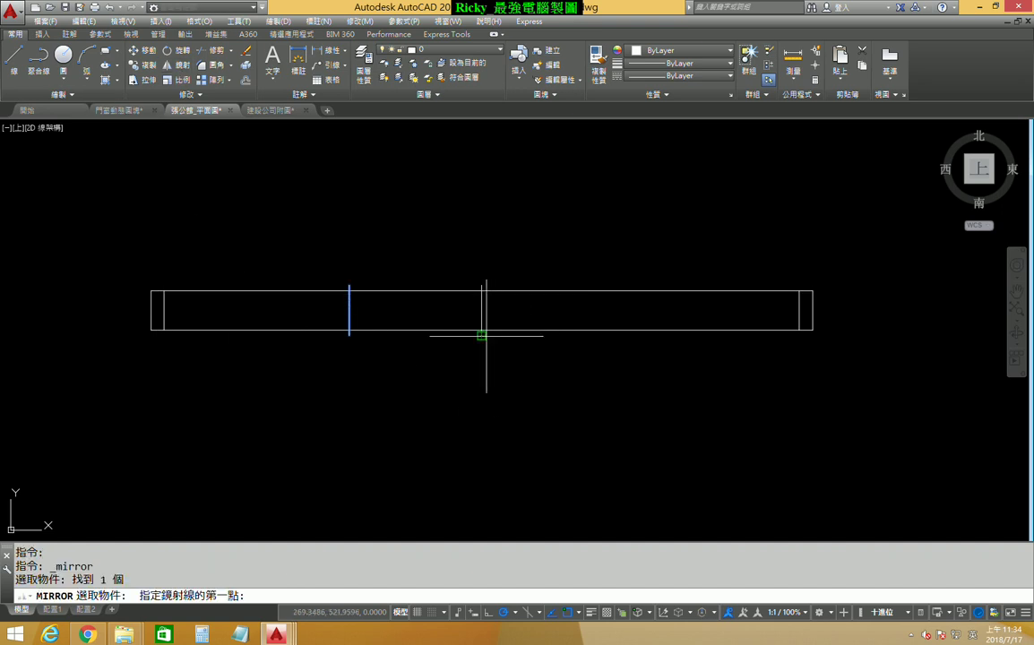
pyautogui.click(482, 335)
pyautogui.click(482, 190)
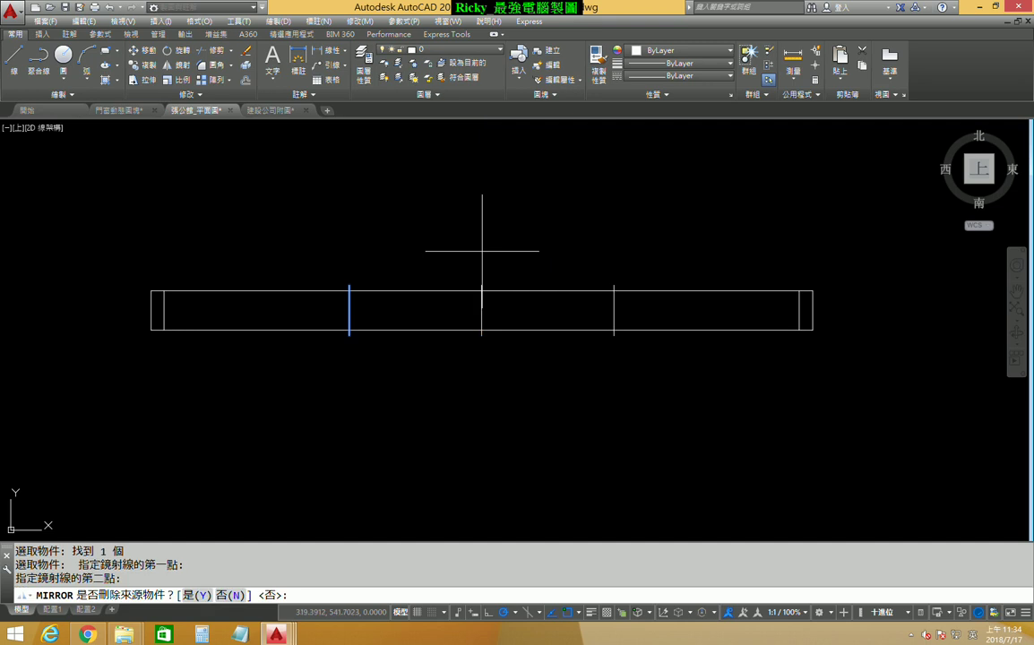
pyautogui.press('Return')
# Step: Divide the left and right inner end lines into 3 equal parts each
pyautogui.moveTo(360, 405); pyautogui.dragTo(404, 392, button='middle')
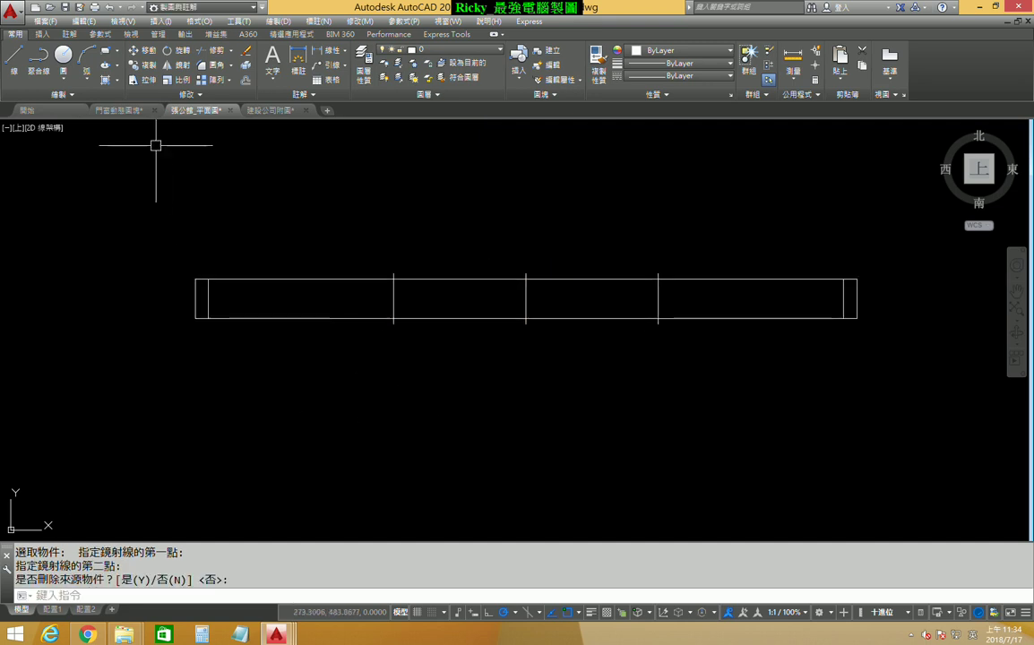
pyautogui.click(72, 93)
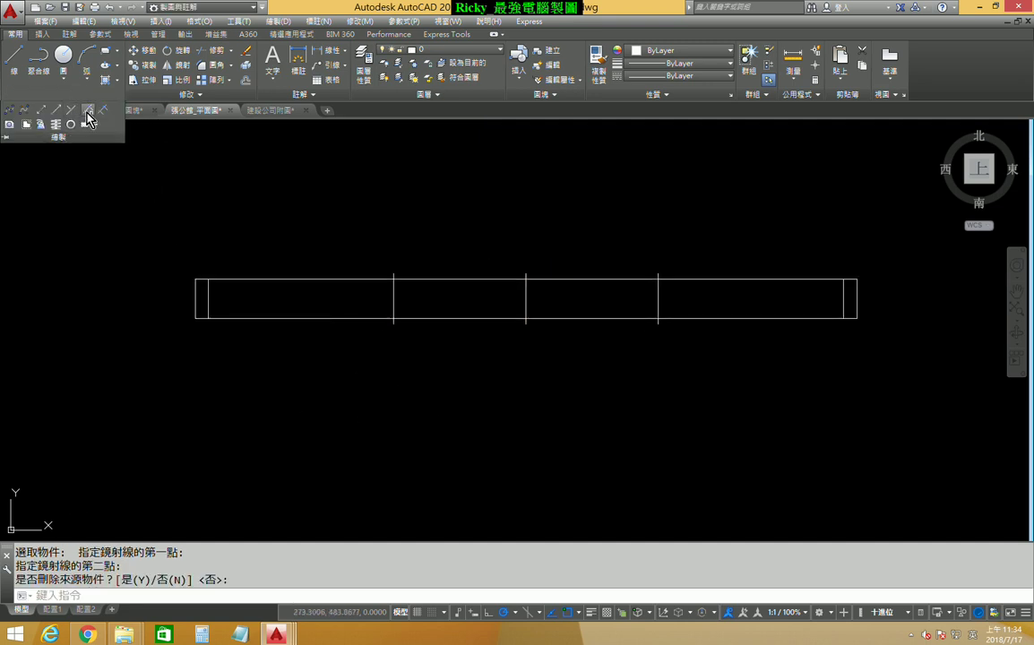
pyautogui.click(89, 116)
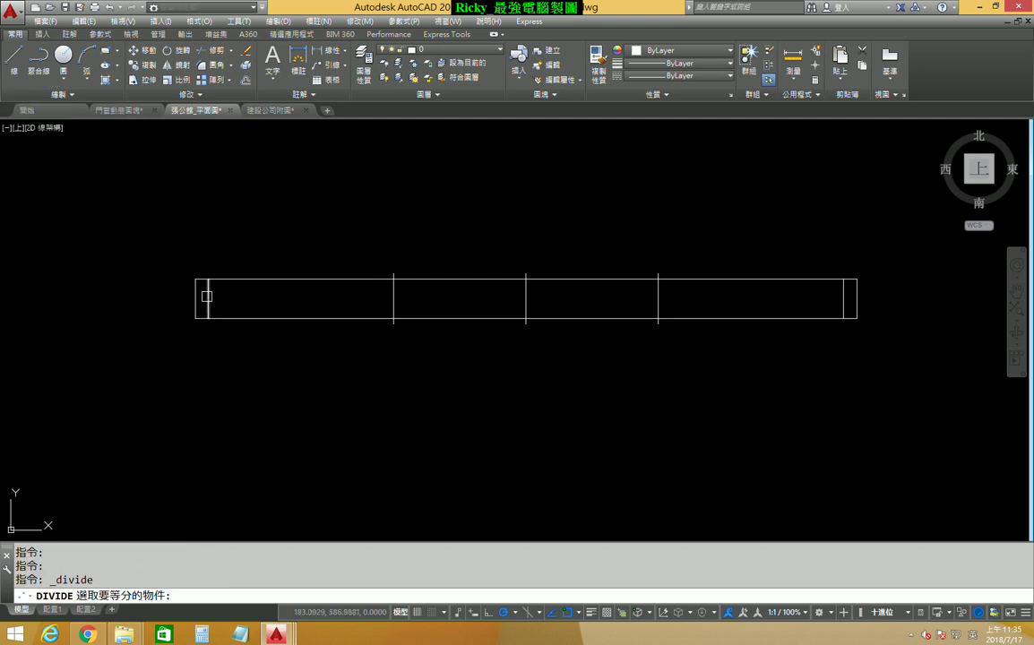
pyautogui.click(208, 300)
pyautogui.press('Return')
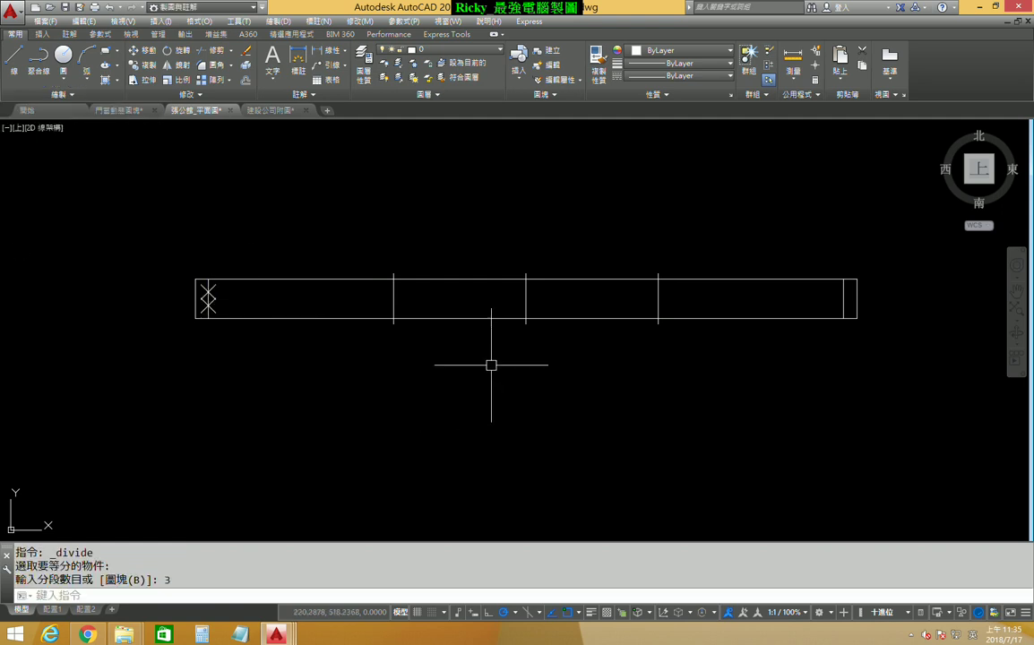
pyautogui.press('Return')
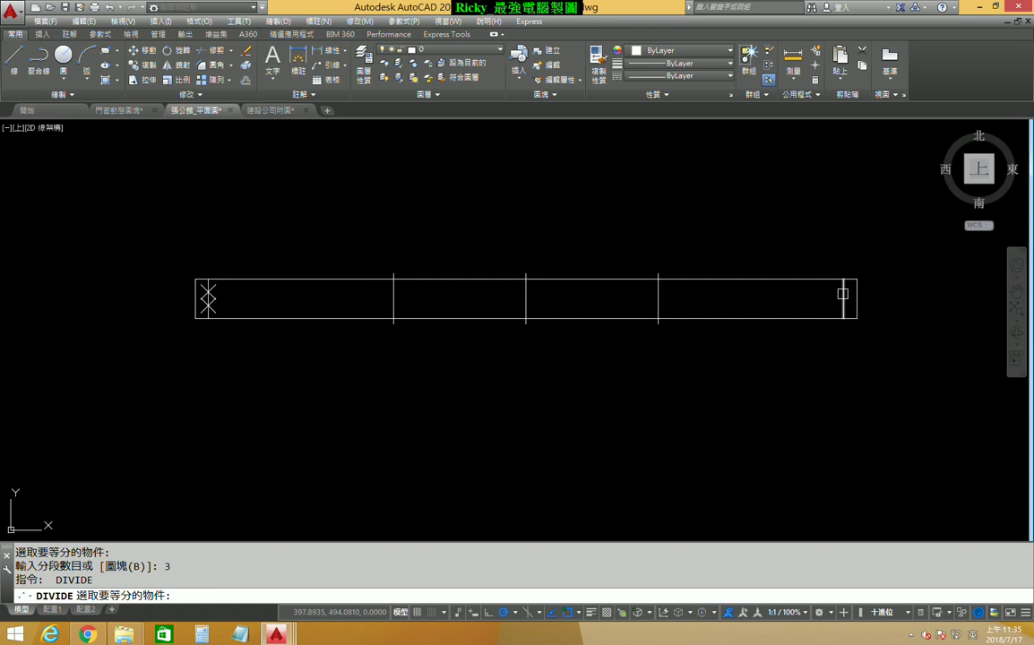
pyautogui.click(842, 294)
pyautogui.press('Return')
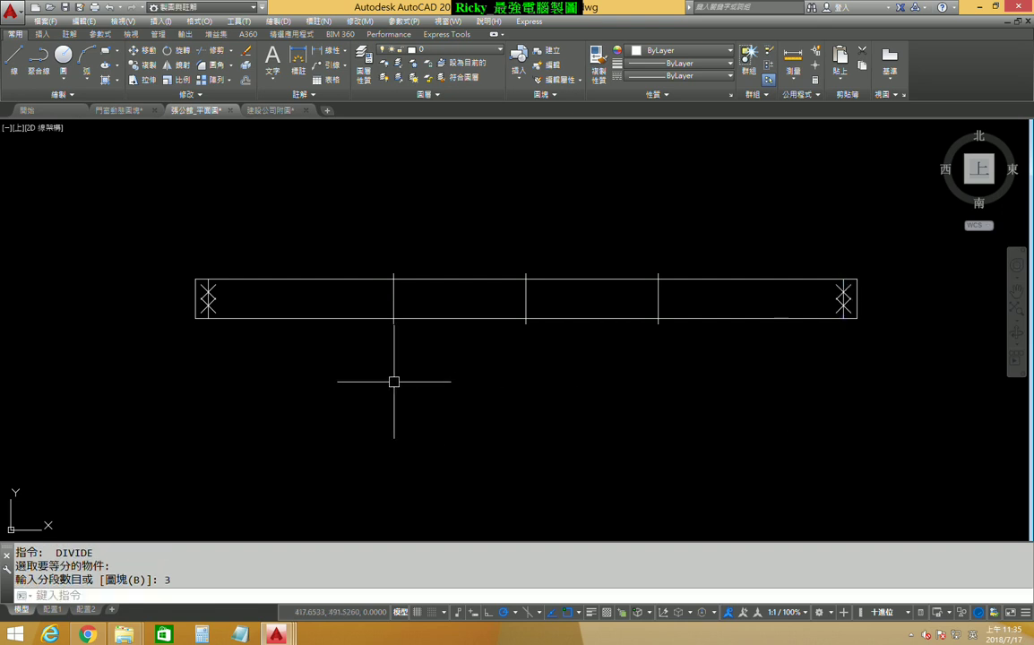
pyautogui.scroll(2, 362, 297)
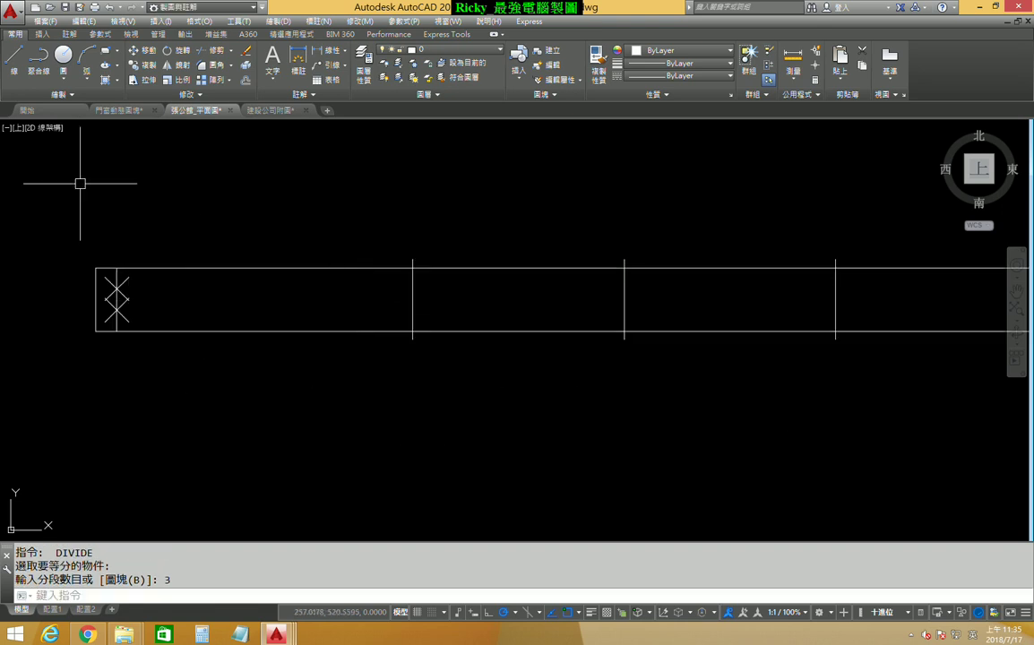
# Step: Draw 80-unit horizontal lines inward from the upper division points at both ends
pyautogui.click(14, 59)
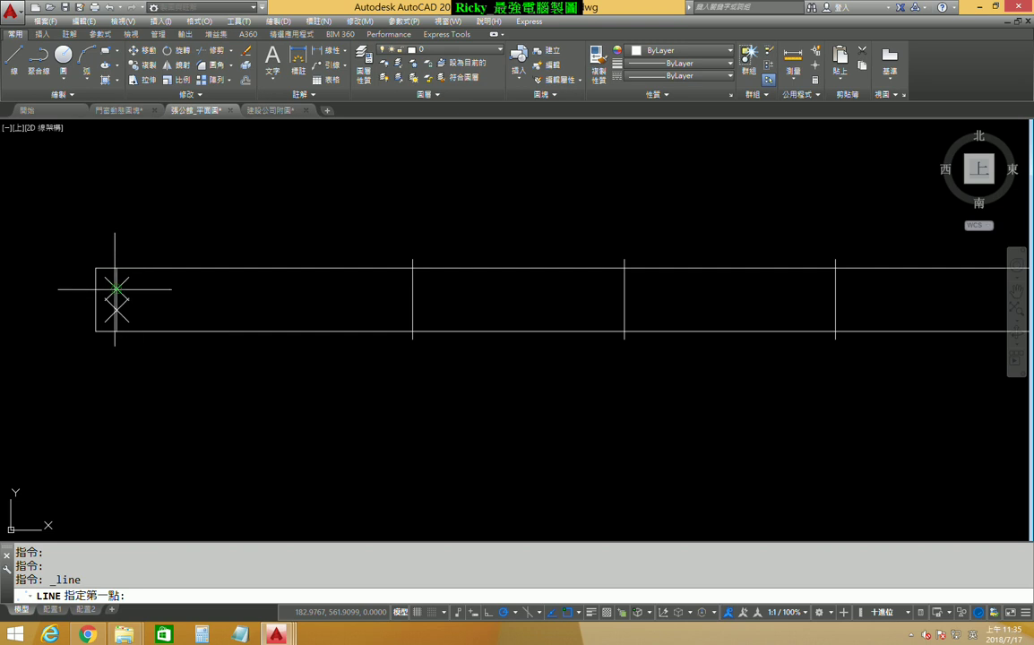
pyautogui.click(114, 289)
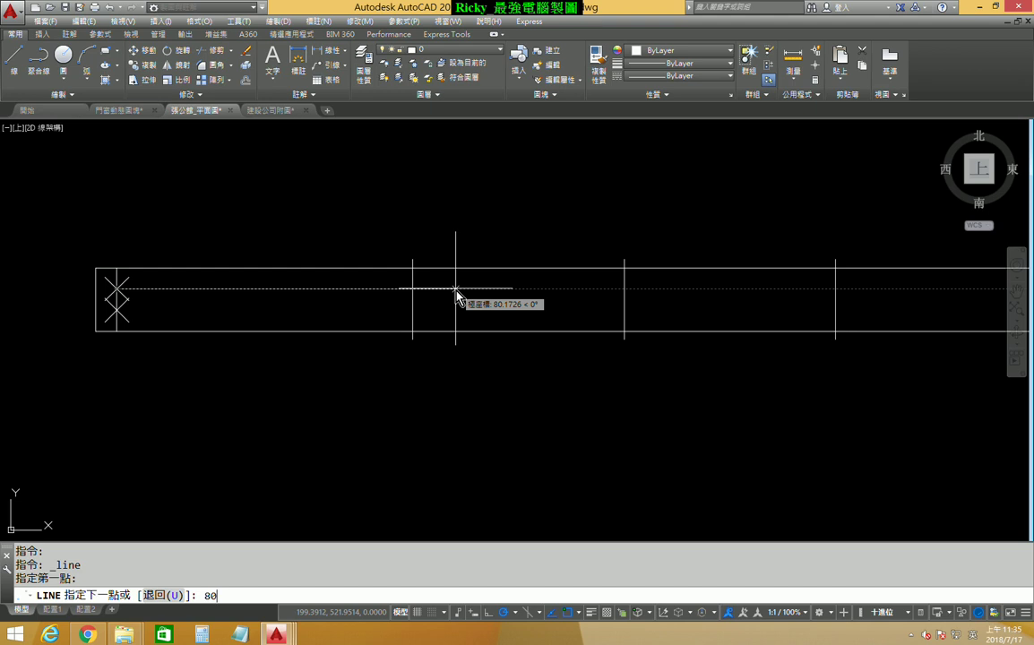
pyautogui.press('Return')
pyautogui.scroll(-2, 422, 387)
pyautogui.press('Escape')
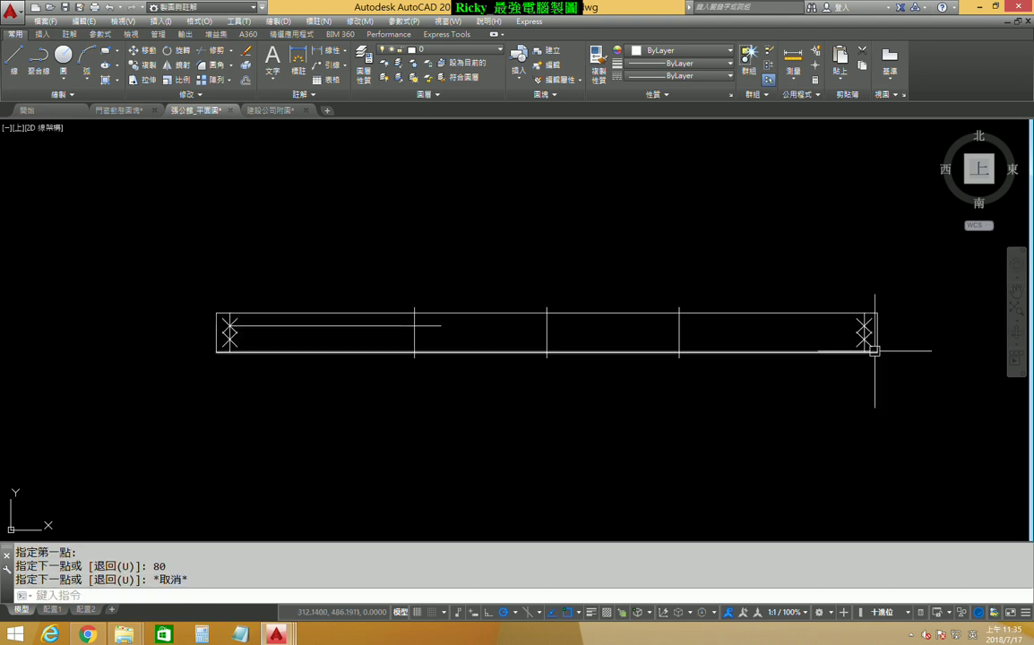
pyautogui.scroll(2, 875, 350)
pyautogui.press('Return')
pyautogui.click(853, 322)
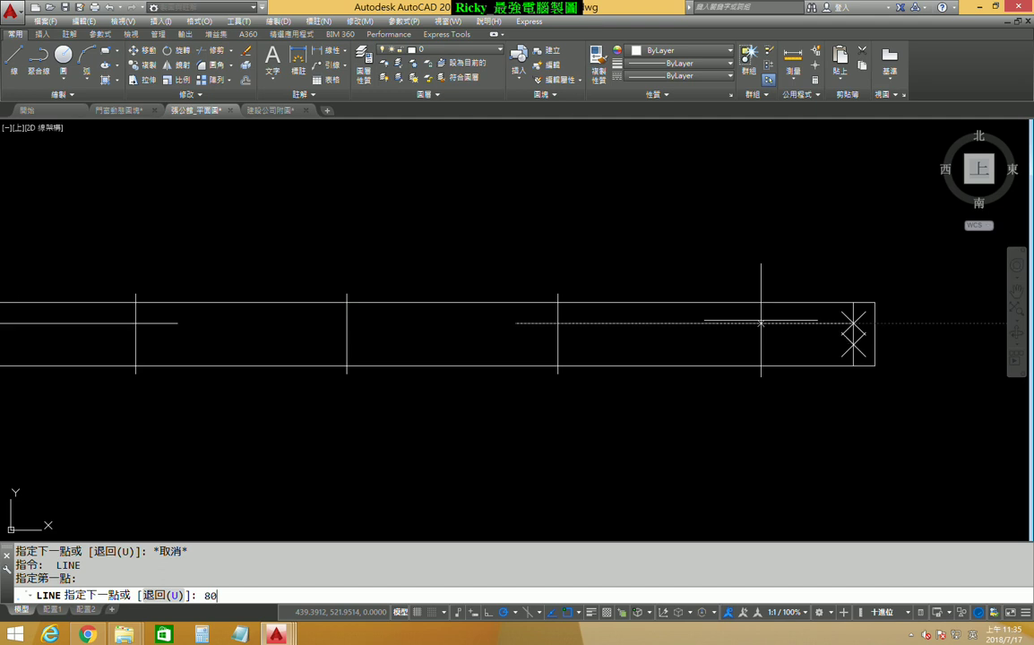
pyautogui.press('Return')
pyautogui.moveTo(453, 407); pyautogui.dragTo(577, 415, button='middle')
pyautogui.press('Escape')
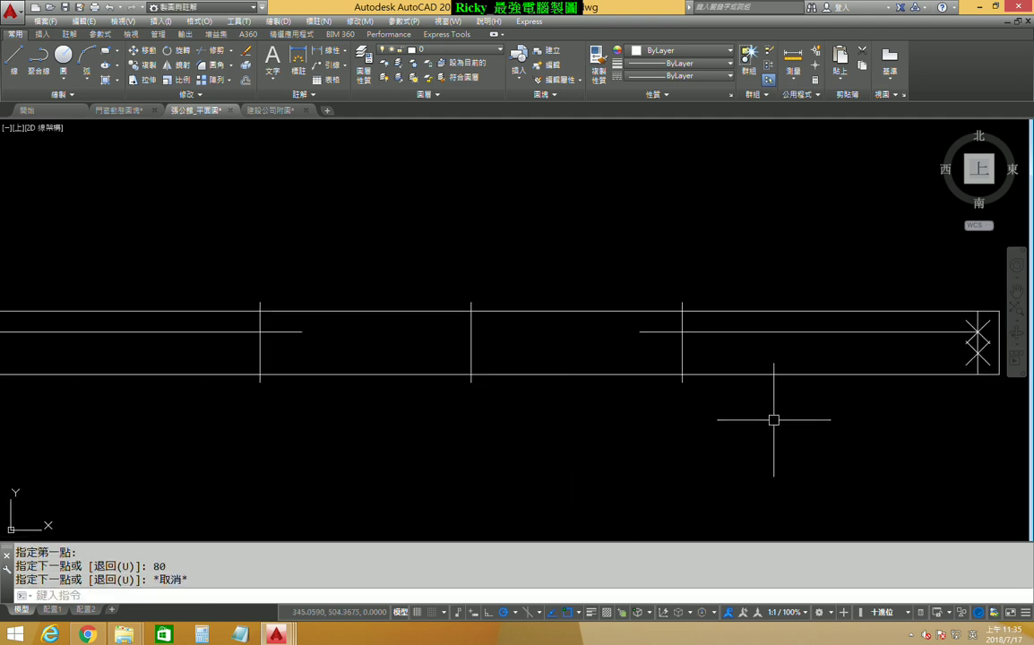
# Step: Begin copying the right 80-unit line from its midpoint, then cancel the copy
pyautogui.scroll(-2, 617, 367)
pyautogui.click(732, 344)
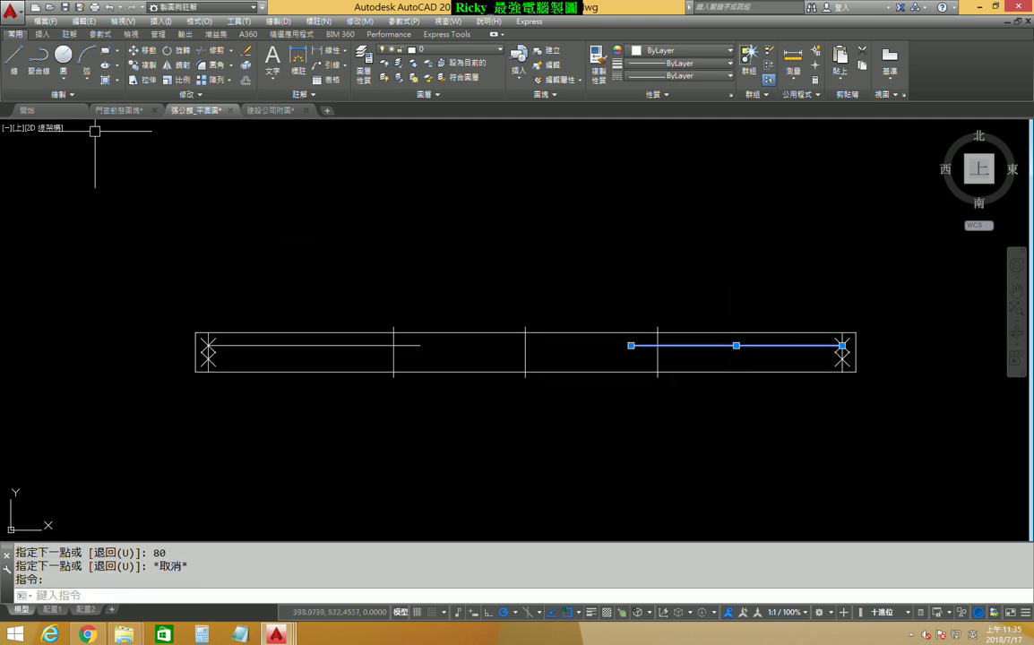
pyautogui.click(150, 66)
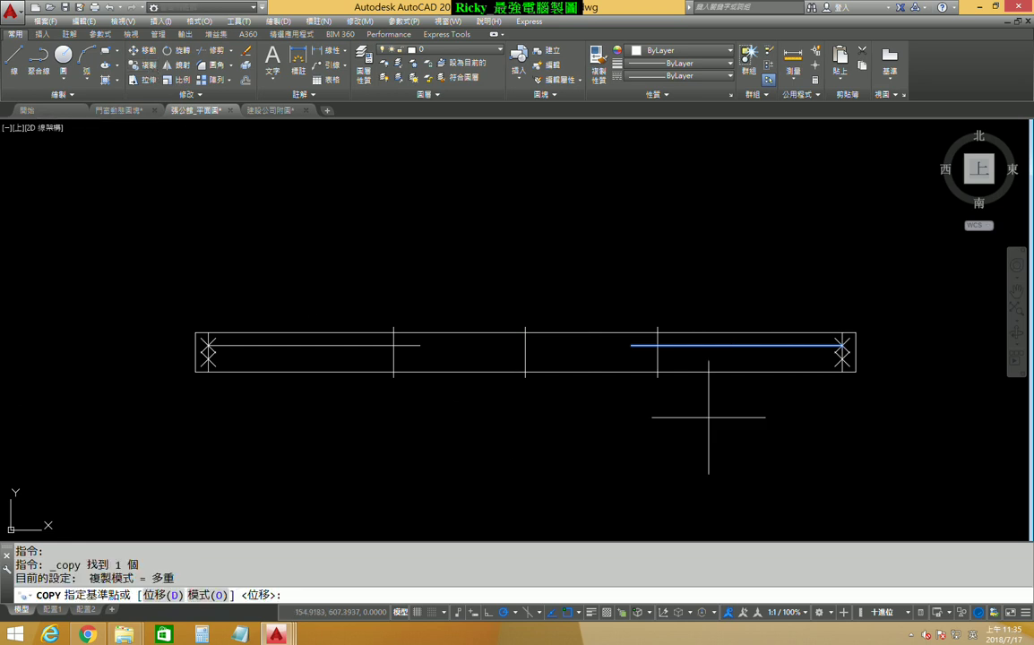
pyautogui.click(737, 345)
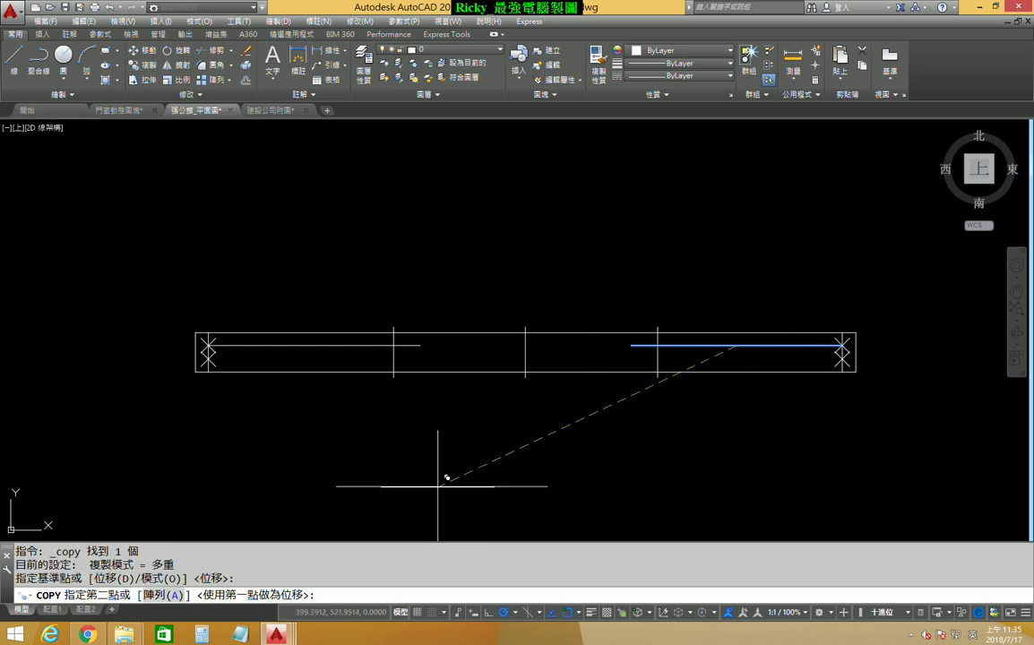
pyautogui.press('Escape')
pyautogui.scroll(2, 543, 390)
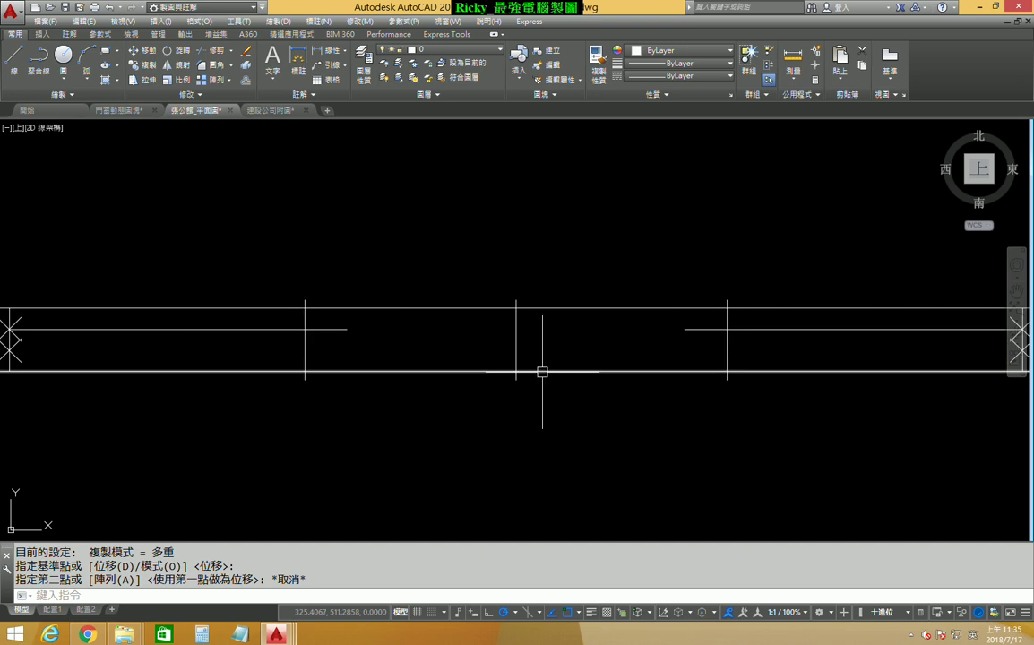
# Step: Divide the middle vertical line into 3 equal parts
pyautogui.click(62, 94)
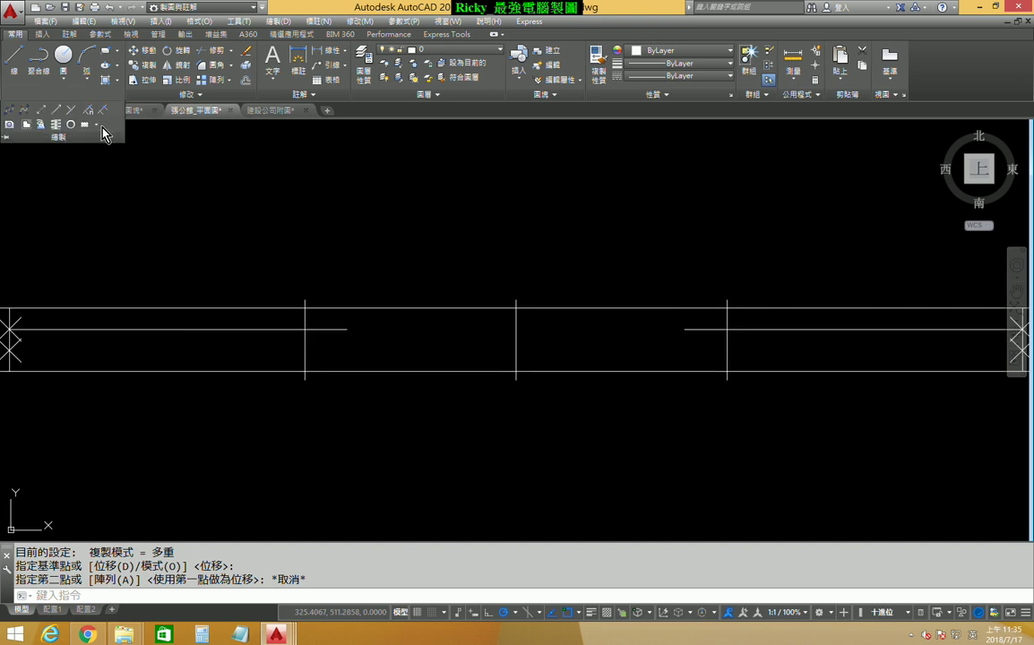
pyautogui.click(103, 111)
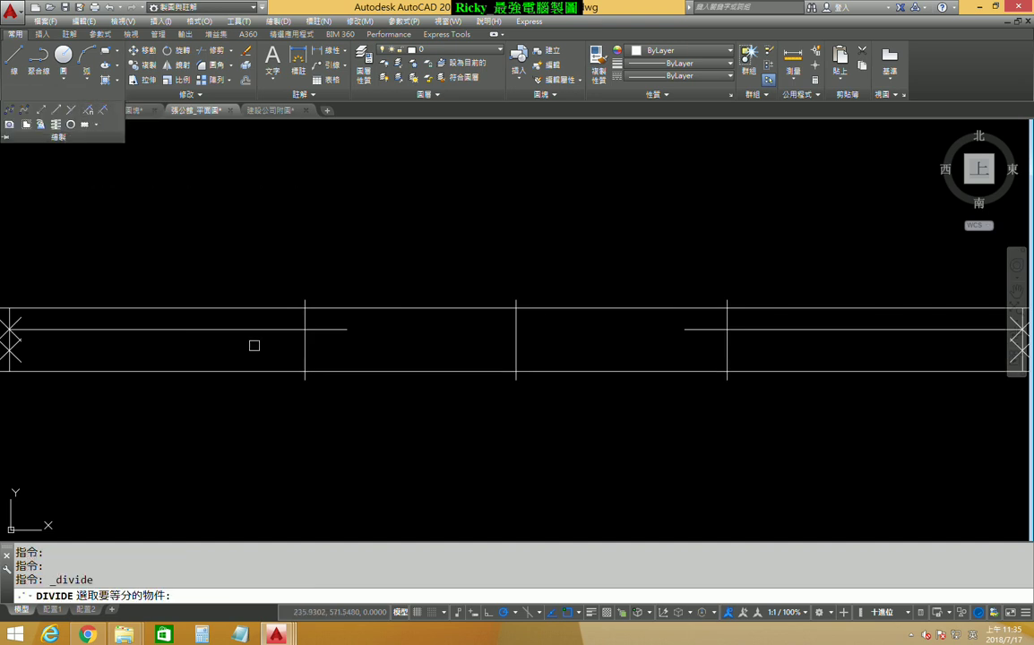
pyautogui.click(518, 332)
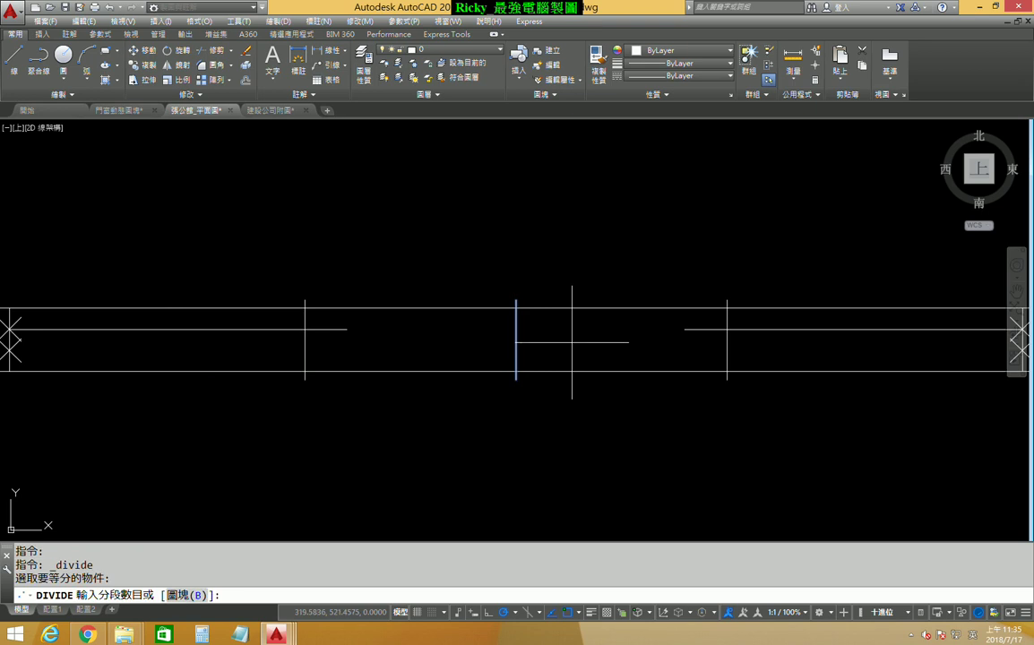
pyautogui.write('3')
pyautogui.press('Return')
pyautogui.scroll(-2, 342, 359)
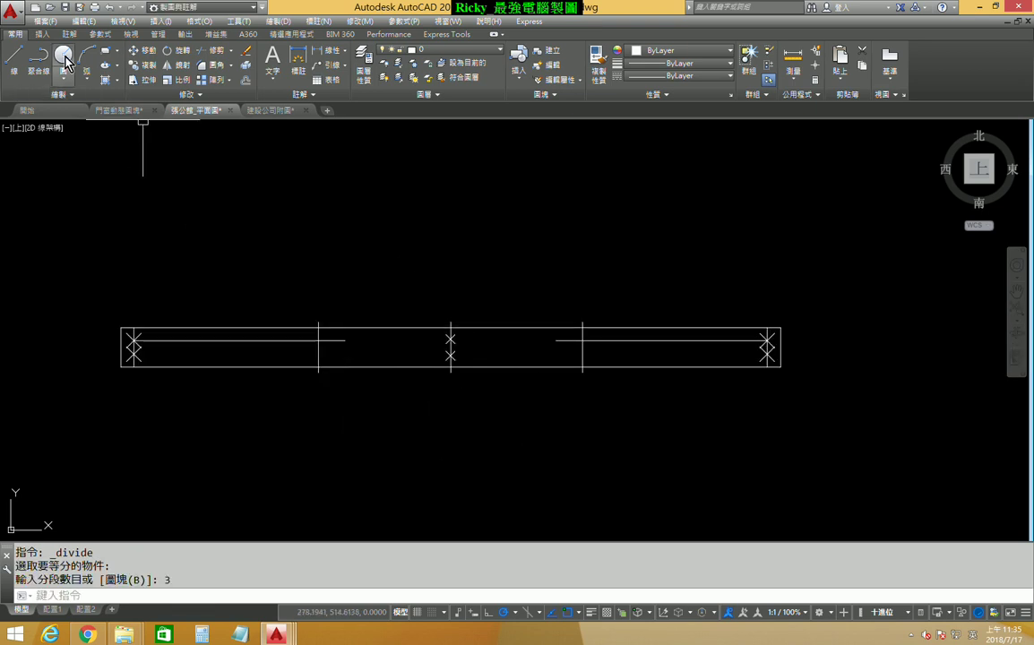
# Step: Copy the right 80-unit line from its midpoint to the lower middle division point
pyautogui.click(139, 66)
pyautogui.click(658, 340)
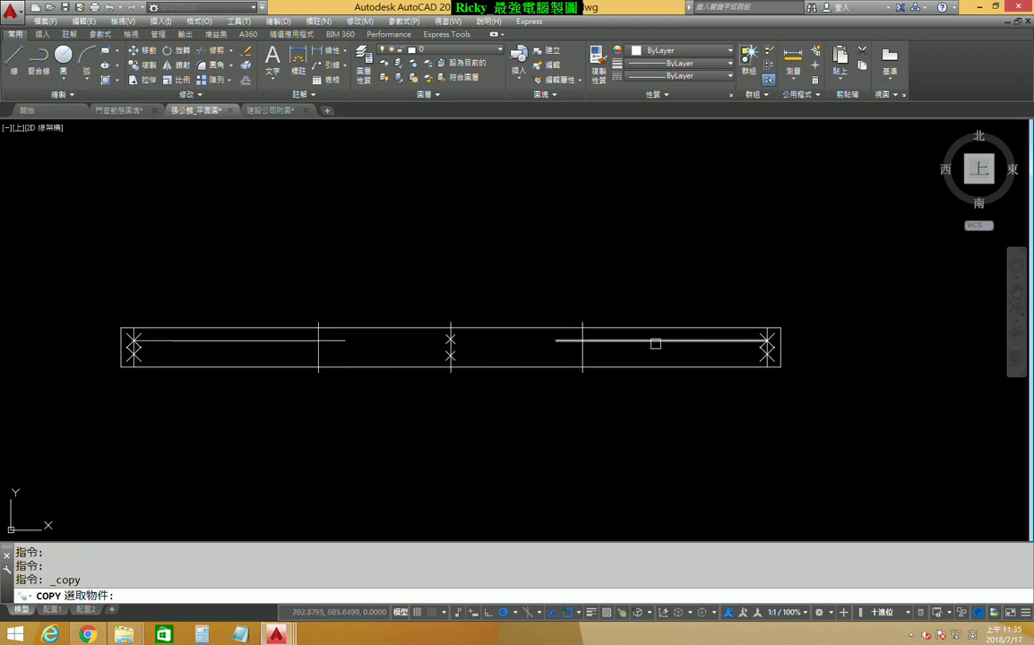
pyautogui.press('Return')
pyautogui.click(661, 340)
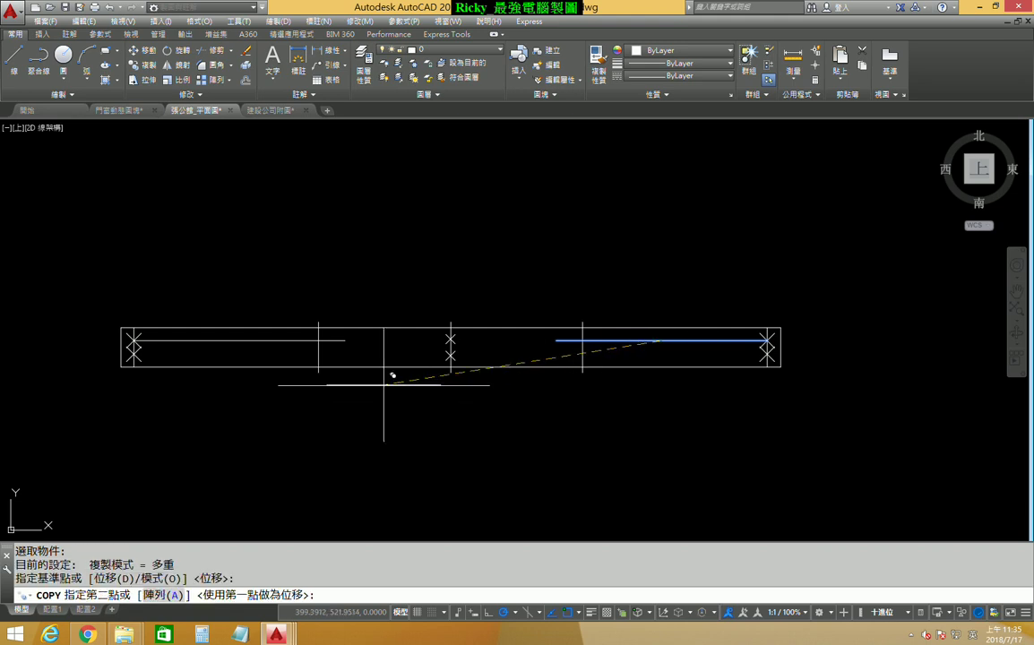
pyautogui.click(451, 356)
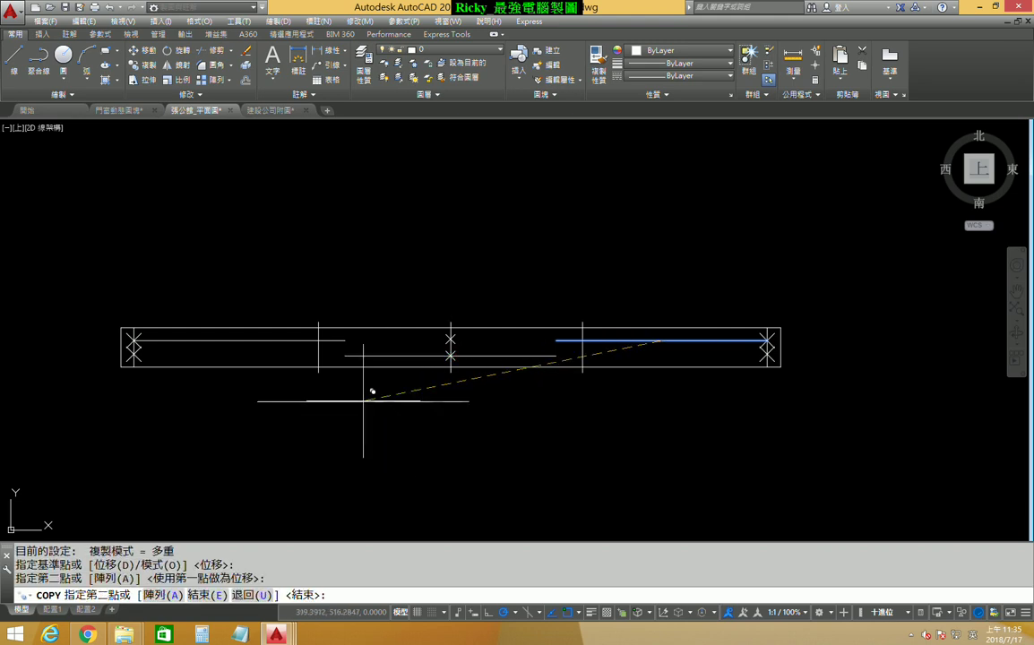
pyautogui.scroll(2, 377, 343)
pyautogui.press('Escape')
# Step: Lengthen the copied line by 20 units at each end
pyautogui.click(336, 363)
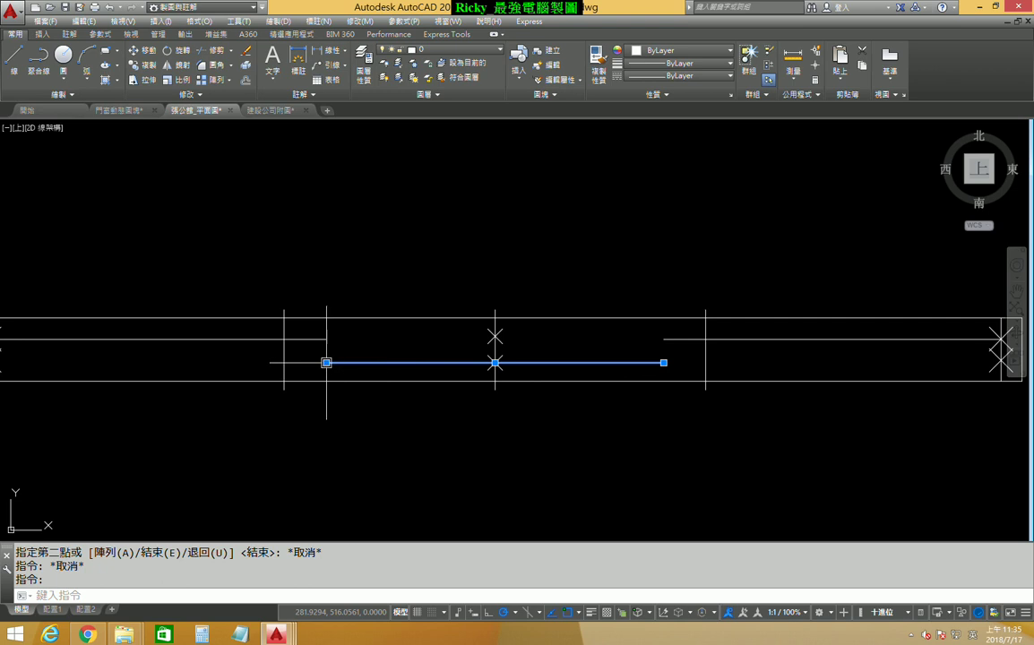
pyautogui.click(326, 363)
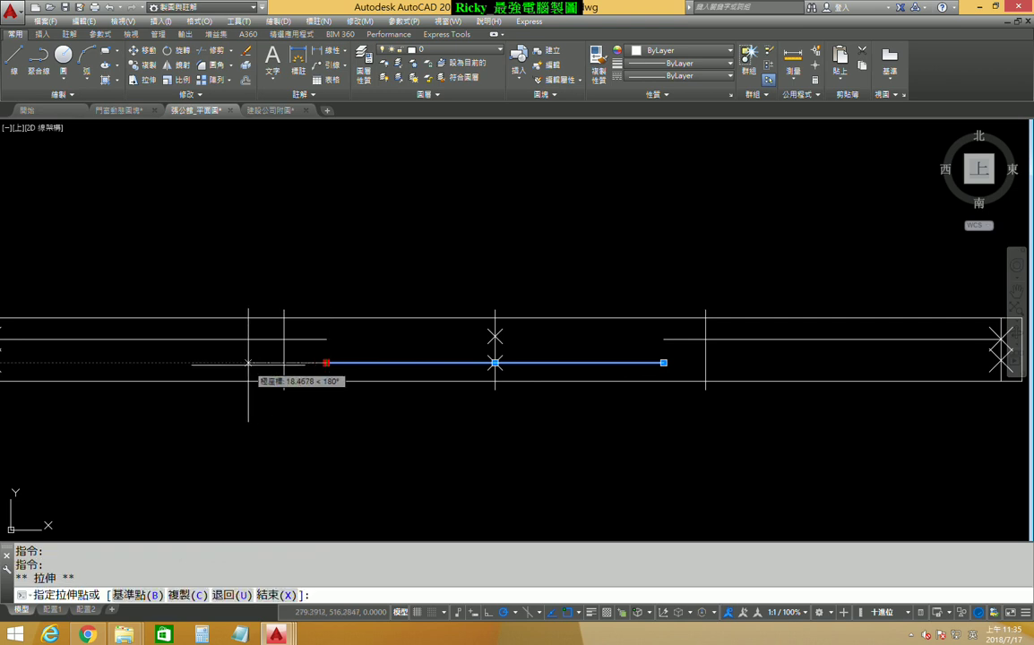
pyautogui.write('20')
pyautogui.press('Return')
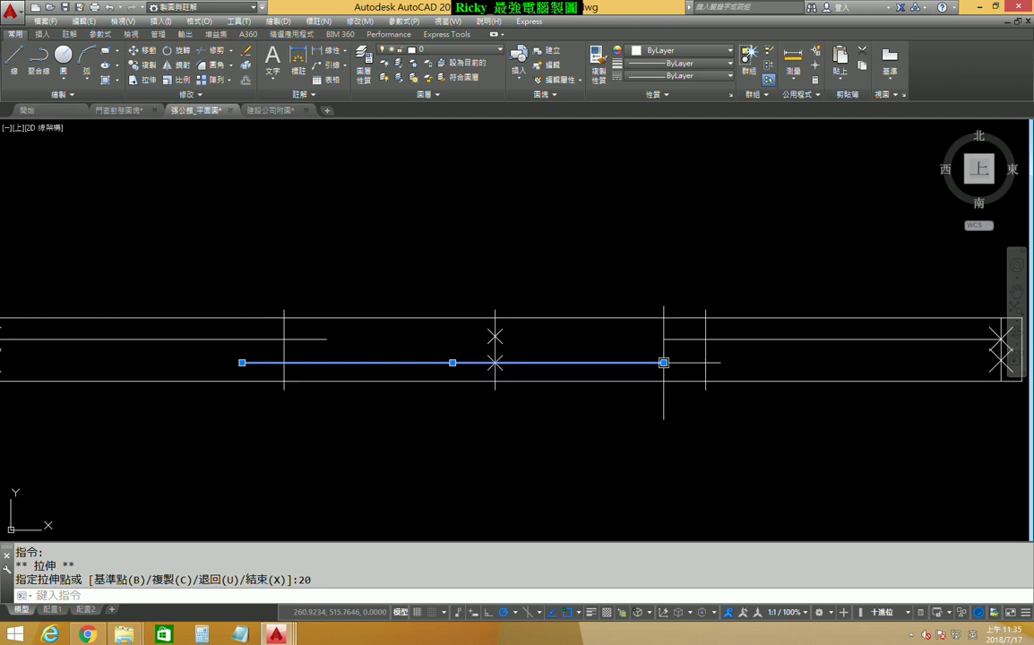
pyautogui.click(663, 363)
pyautogui.write('20')
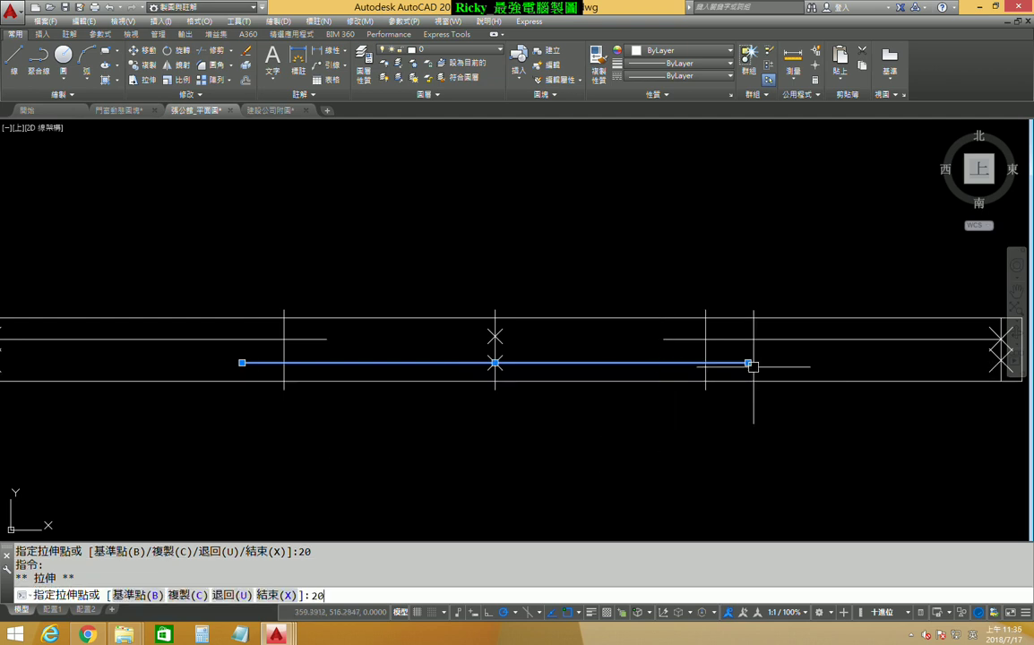
pyautogui.press('Return')
pyautogui.press('Escape')
# Step: Select the upper and lower point markers on the middle line
pyautogui.scroll(2, 520, 360)
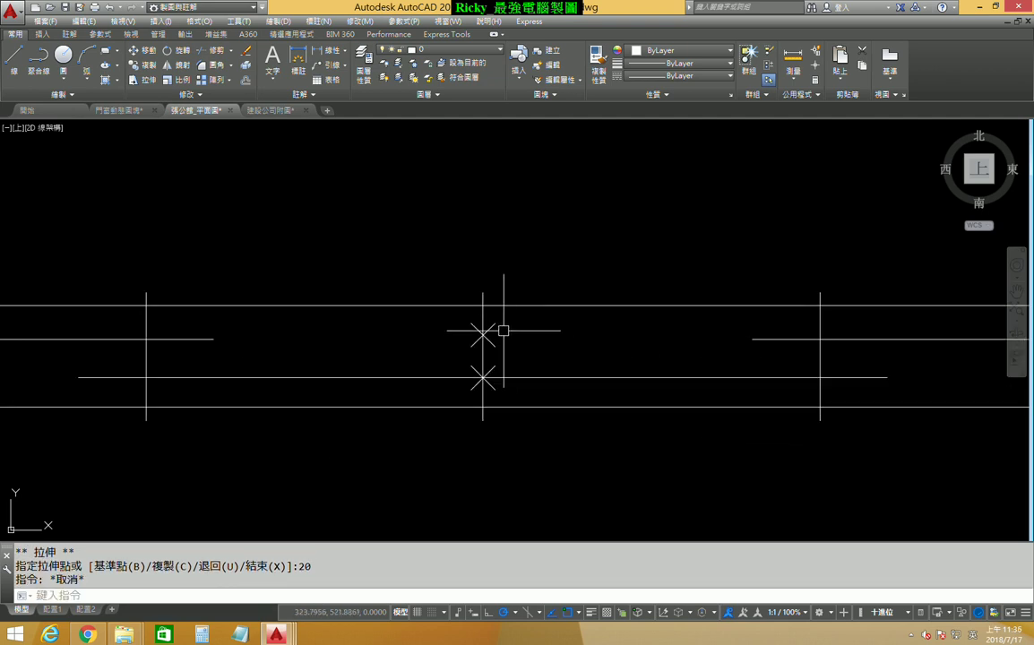
pyautogui.click(484, 335)
pyautogui.click(484, 373)
pyautogui.scroll(-2, 496, 348)
# Step: Erase the point markers on the middle line and at both panel ends, leaving only lines
pyautogui.press('Delete')
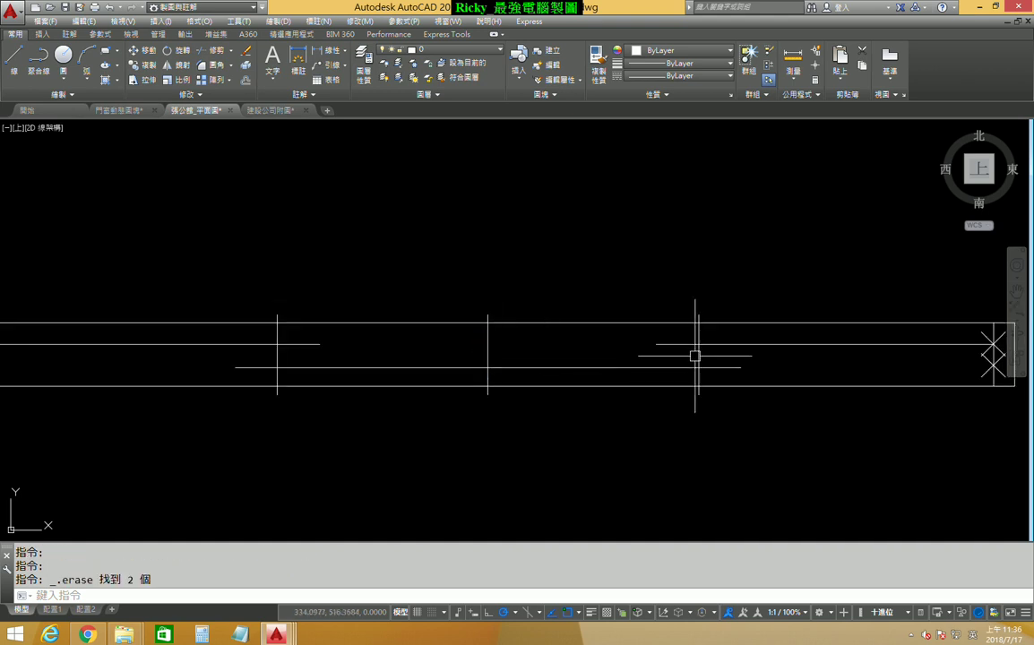
pyautogui.moveTo(693, 353); pyautogui.dragTo(444, 368, button='middle')
pyautogui.click(744, 362)
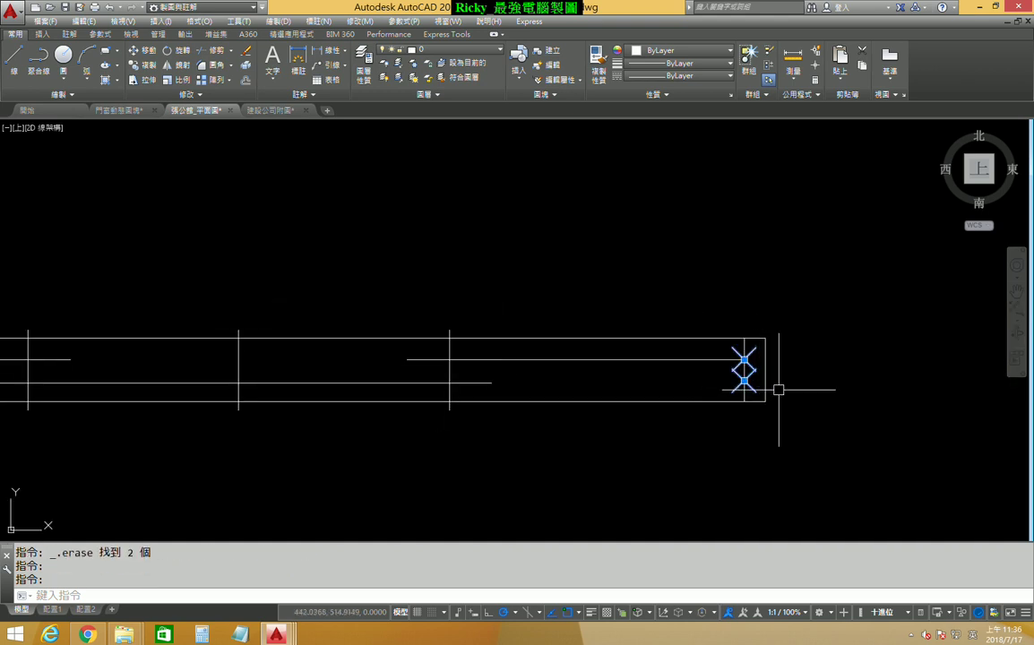
pyautogui.scroll(-3, 776, 387)
pyautogui.scroll(3, 173, 388)
pyautogui.click(122, 362)
pyautogui.click(128, 338)
pyautogui.press('Delete')
pyautogui.scroll(-2, 390, 330)
pyautogui.moveTo(509, 434); pyautogui.dragTo(454, 410, button='middle')
pyautogui.scroll(-2, 464, 402)
pyautogui.scroll(2, 446, 415)
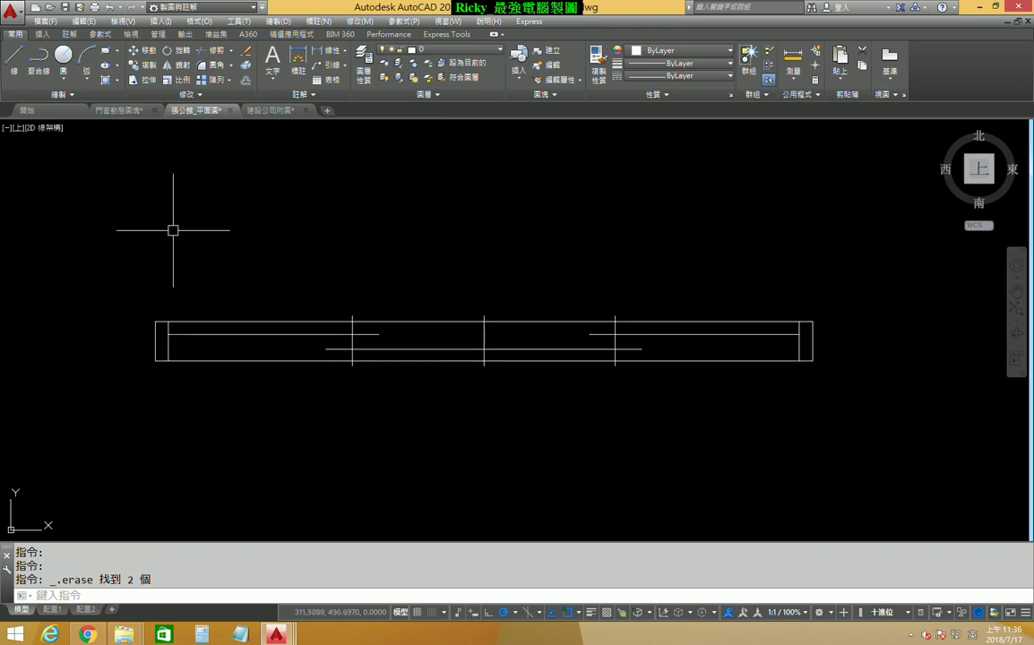
# Step: Open the block definition settings, then cancel them
pyautogui.click(42, 35)
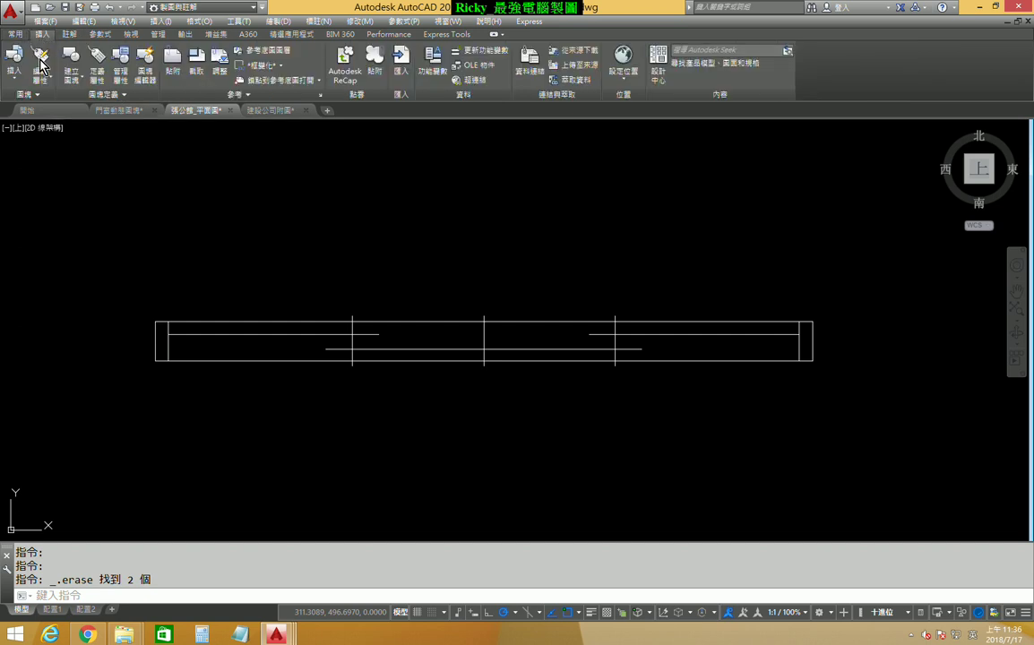
pyautogui.click(70, 75)
pyautogui.click(74, 90)
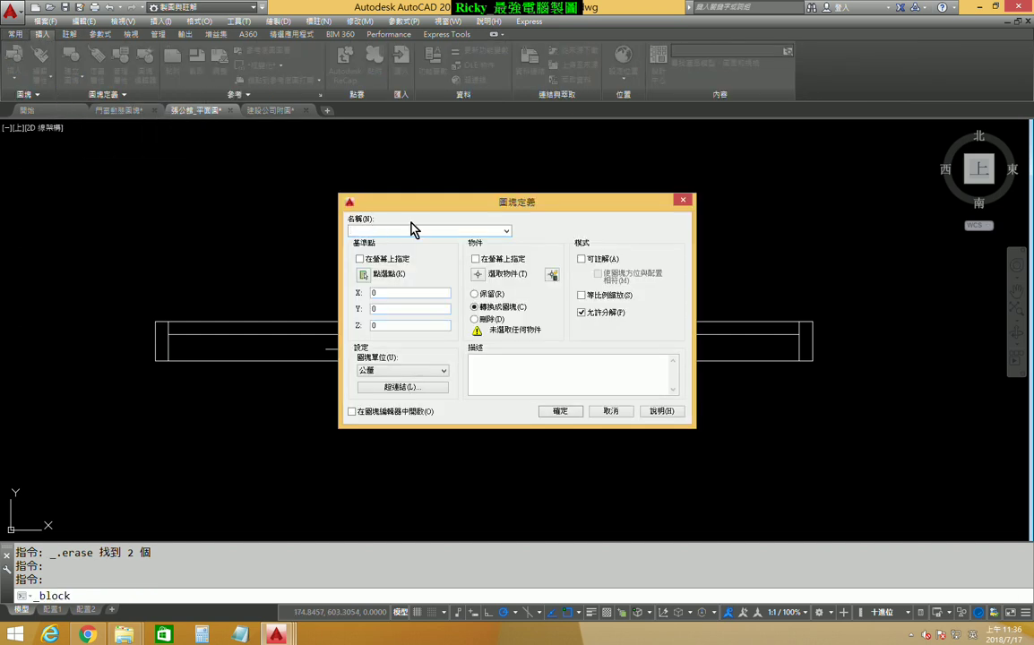
pyautogui.press('Escape')
pyautogui.press('Escape')
# Step: Copy all 12 door objects to a spot below the original
pyautogui.click(14, 36)
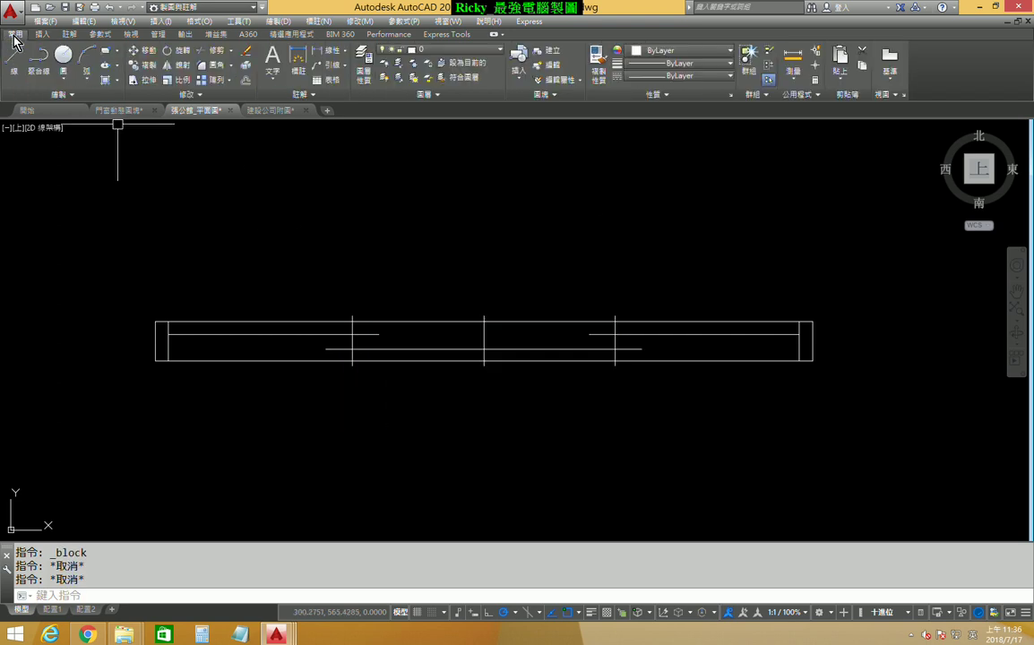
pyautogui.click(131, 65)
pyautogui.scroll(-2, 321, 202)
pyautogui.click(173, 224)
pyautogui.click(792, 350)
pyautogui.press('Return')
pyautogui.click(664, 243)
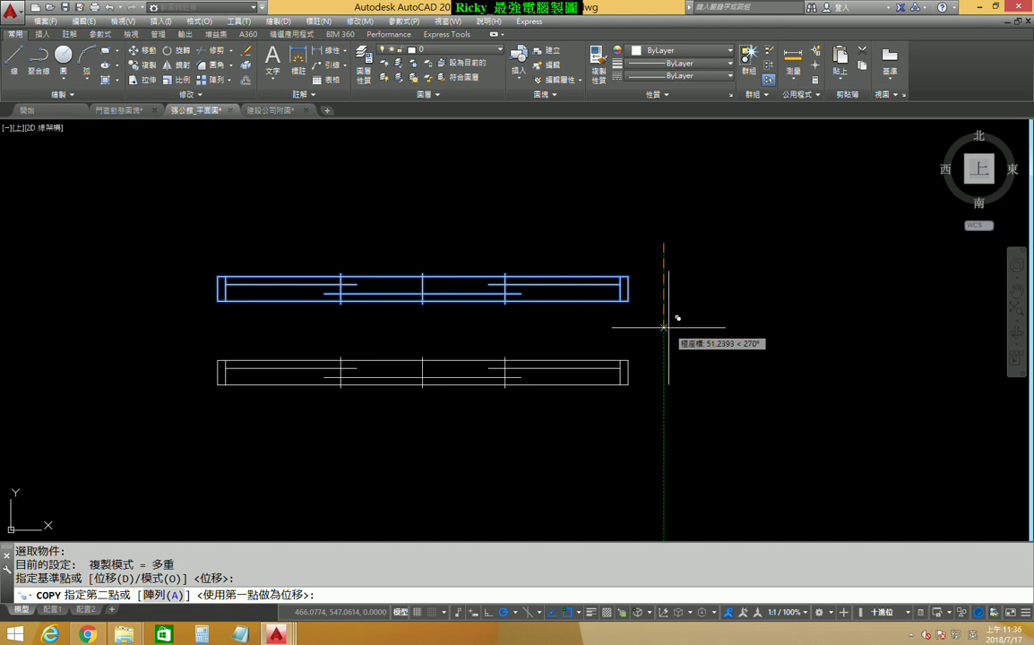
pyautogui.press('Escape')
# Step: Reopen the Block Definition dialog from the Insert tools
pyautogui.click(42, 34)
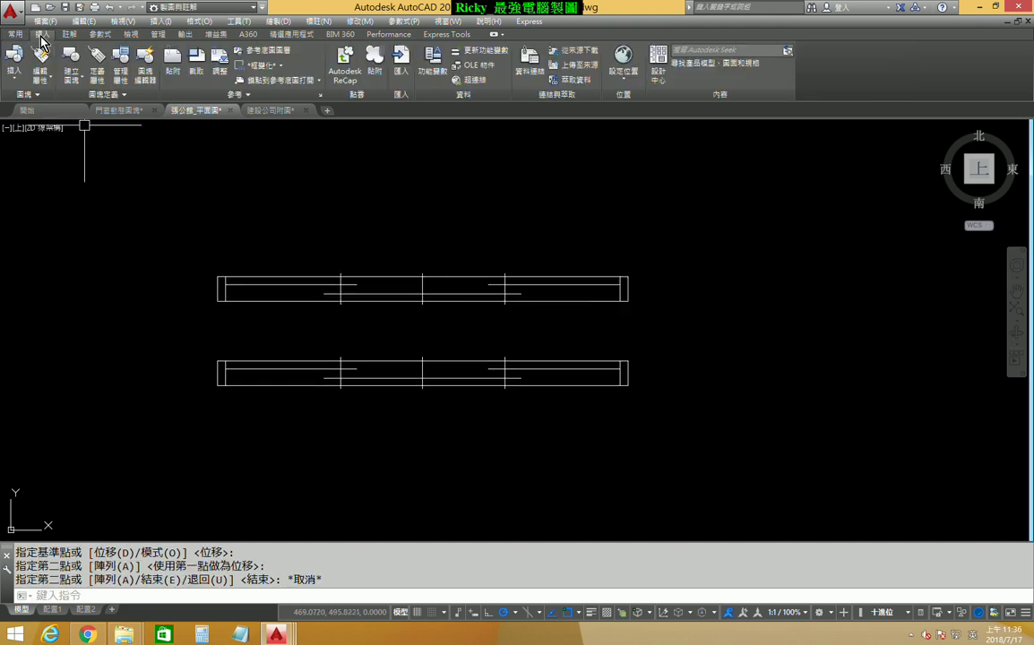
pyautogui.click(79, 80)
pyautogui.click(70, 91)
pyautogui.write('落地窗')
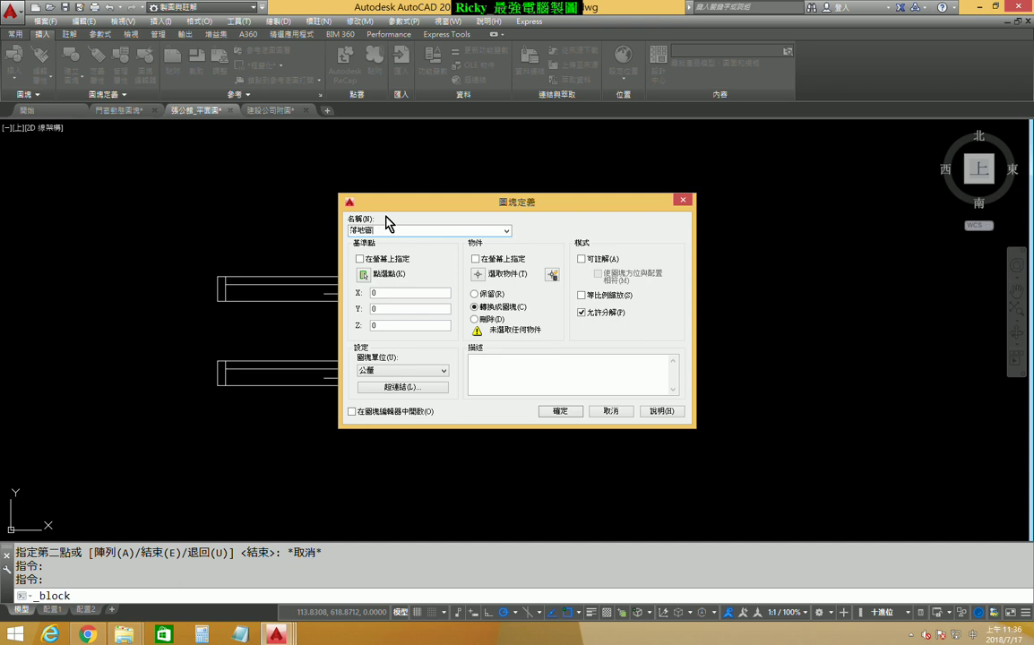
# Step: Define block 落地窗 from the lower copy's 12 objects, based at its left end
pyautogui.click(364, 274)
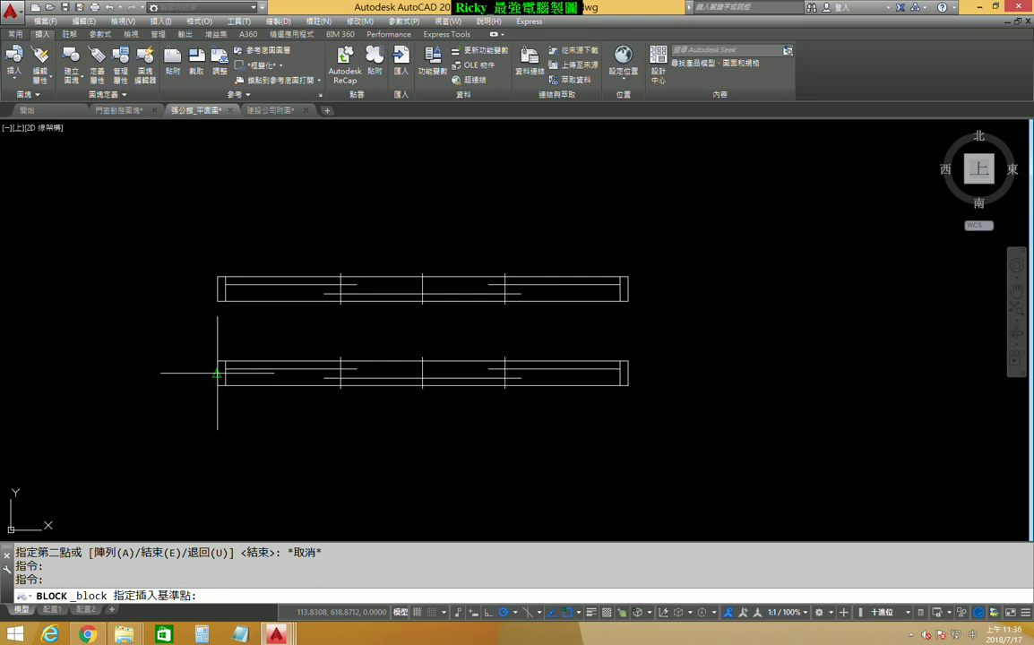
pyautogui.click(217, 373)
pyautogui.click(479, 275)
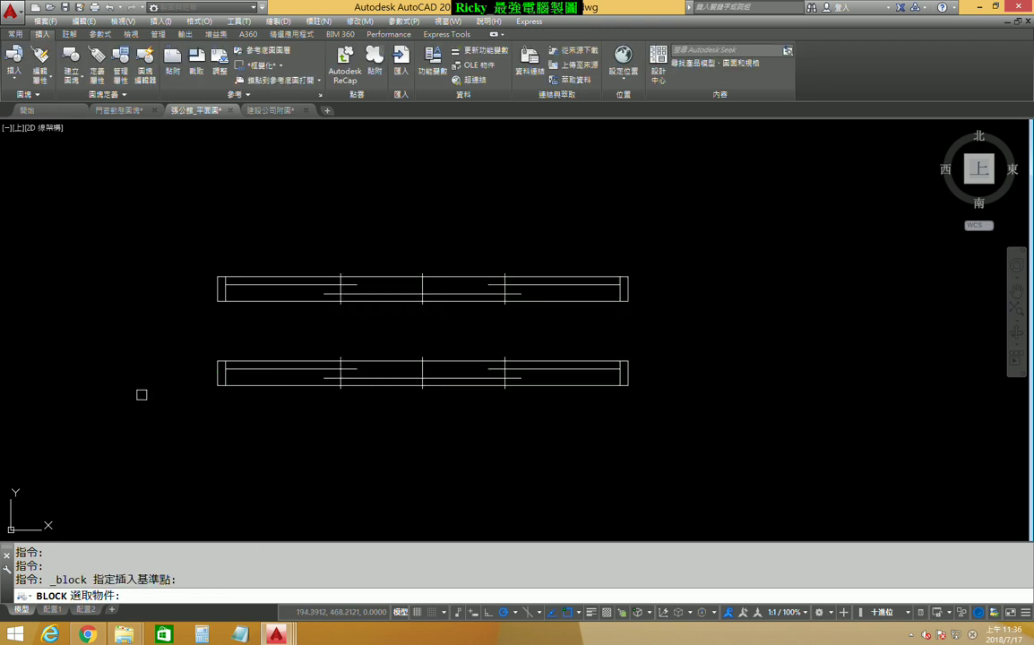
pyautogui.click(180, 337)
pyautogui.click(713, 450)
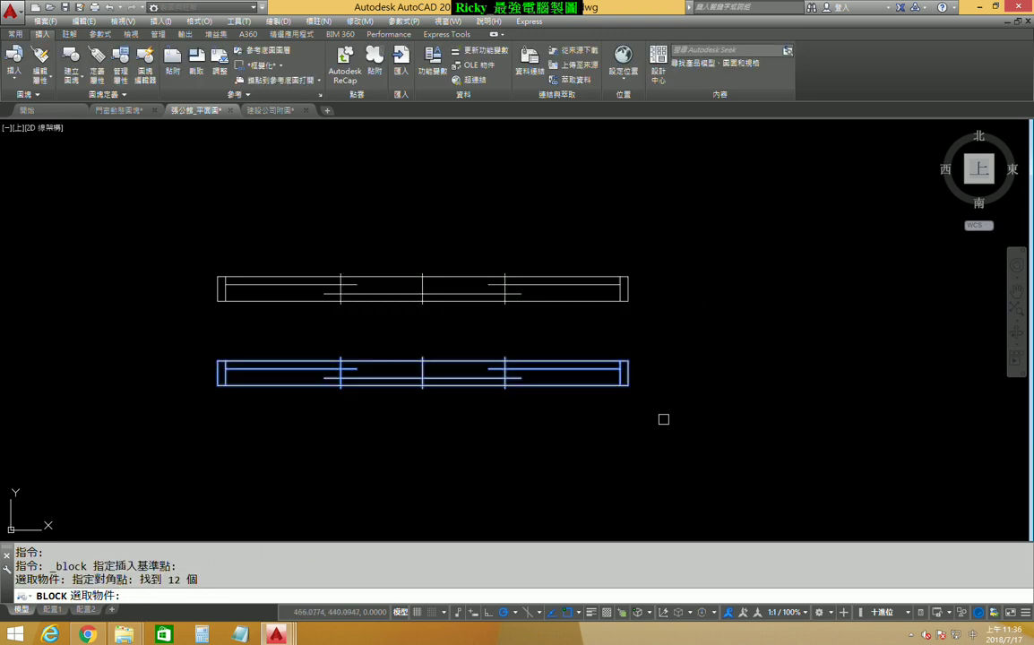
pyautogui.press('Return')
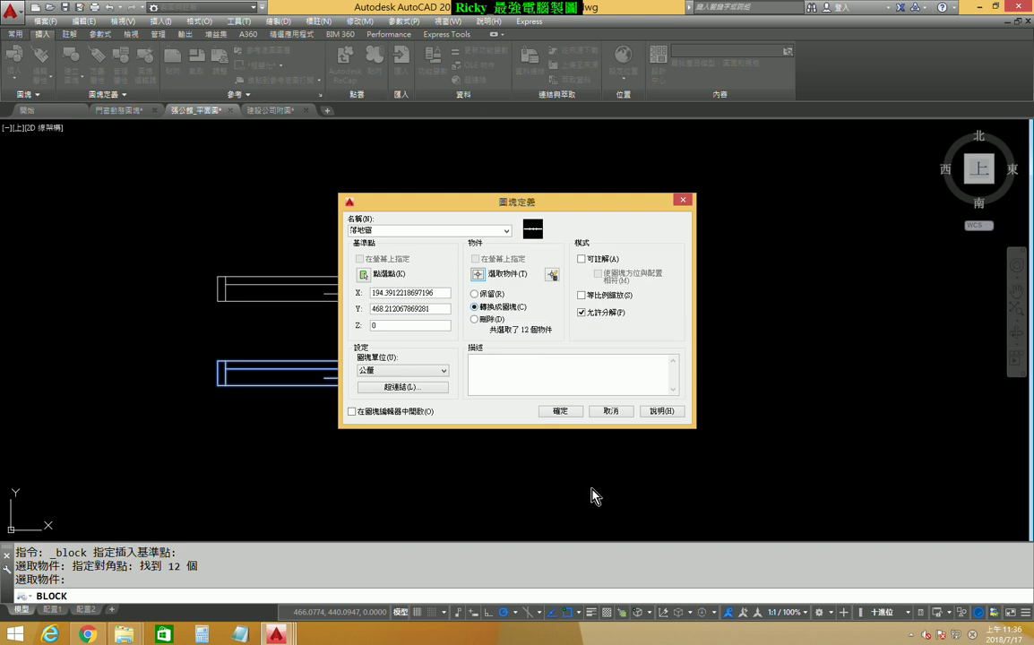
pyautogui.click(558, 411)
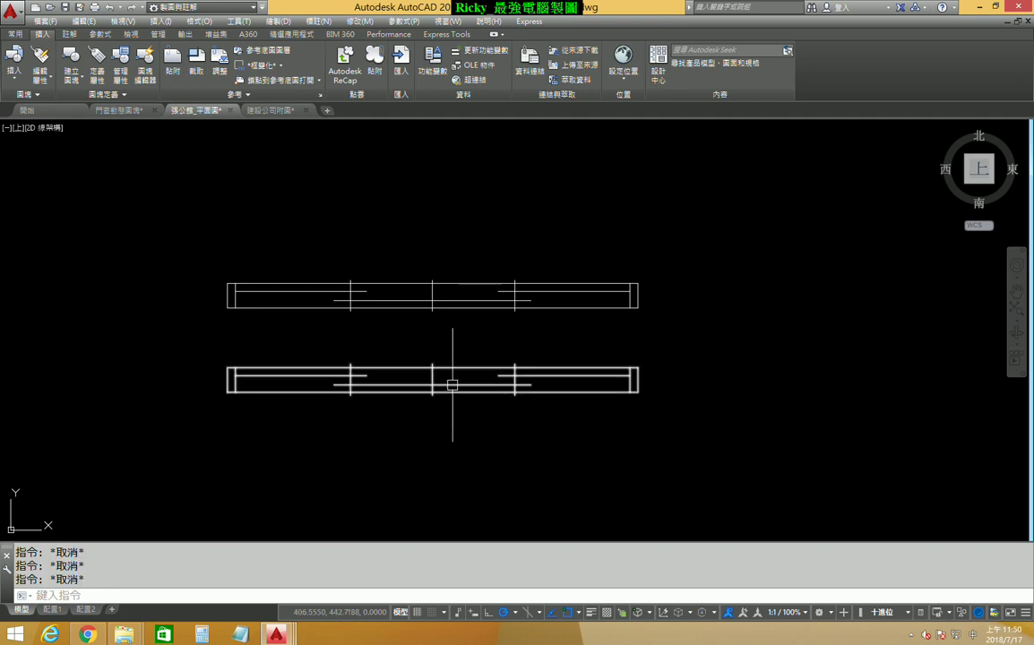
# Step: Open the lower 落地窗 door block in the block editor and centre it in view
pyautogui.doubleClick(452, 386)
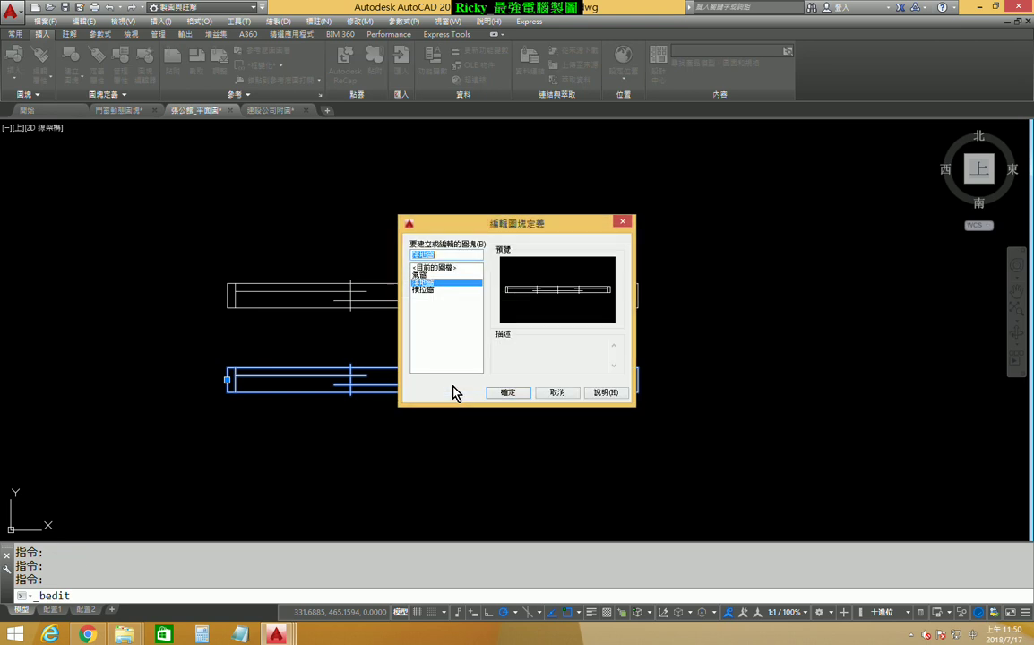
pyautogui.click(507, 393)
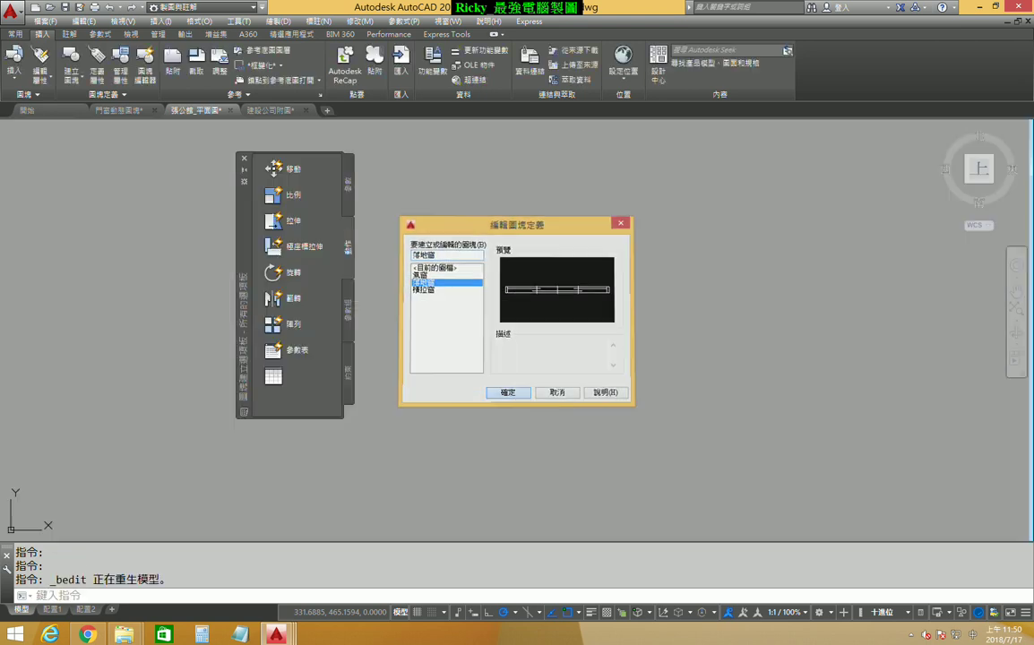
pyautogui.scroll(-2, 430, 281)
pyautogui.moveTo(431, 279); pyautogui.dragTo(550, 272, button='middle')
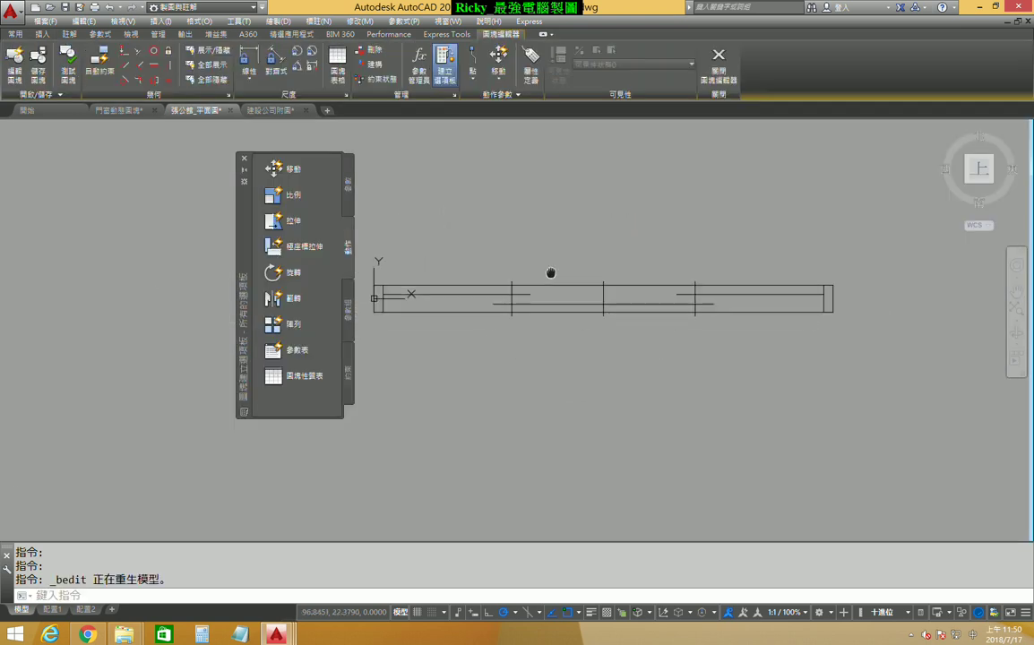
# Step: Add a linear parameter 距離1 spanning the door's 250 length, labelled below the door
pyautogui.click(250, 211)
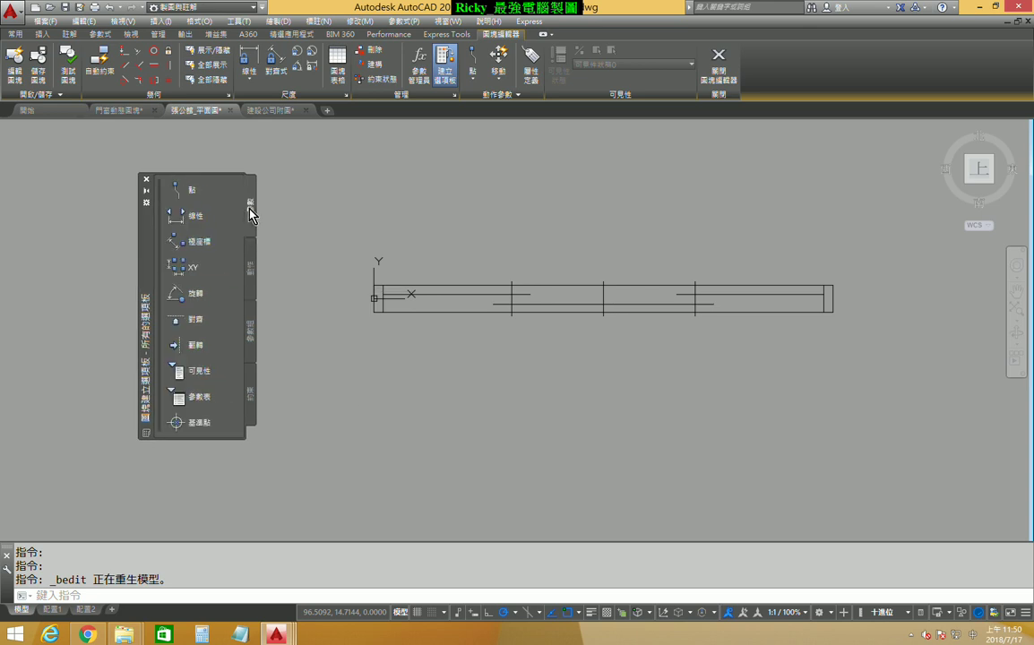
pyautogui.click(188, 220)
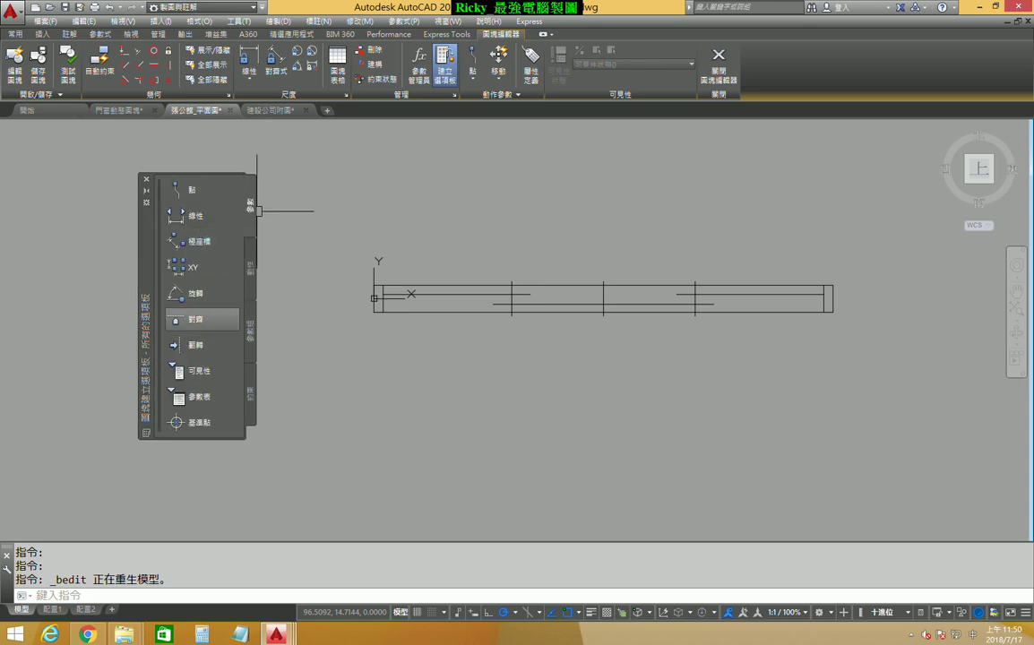
pyautogui.click(374, 312)
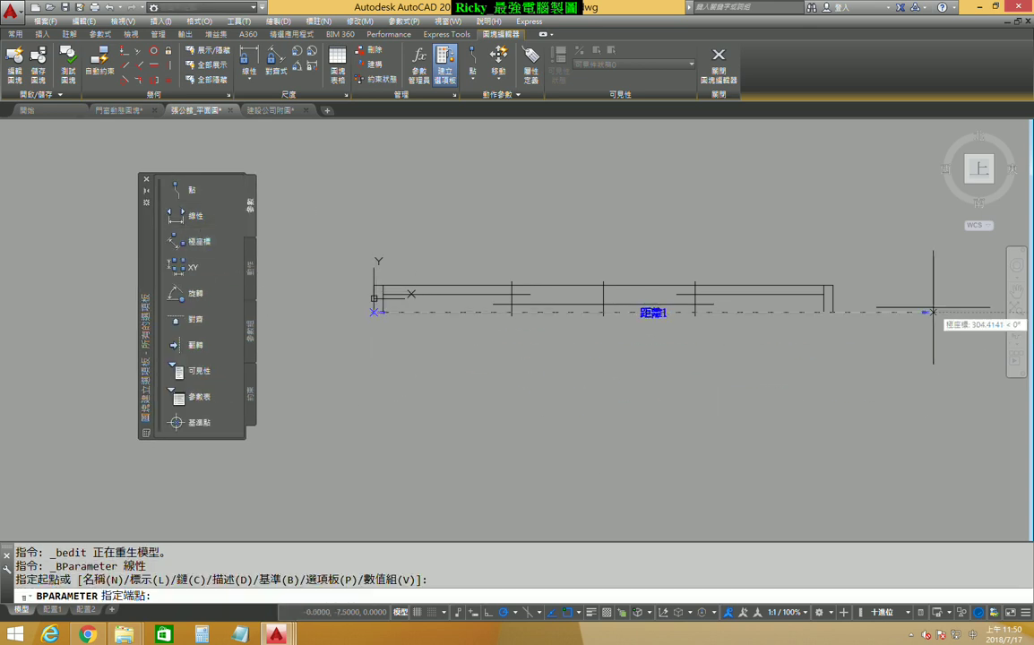
pyautogui.click(833, 312)
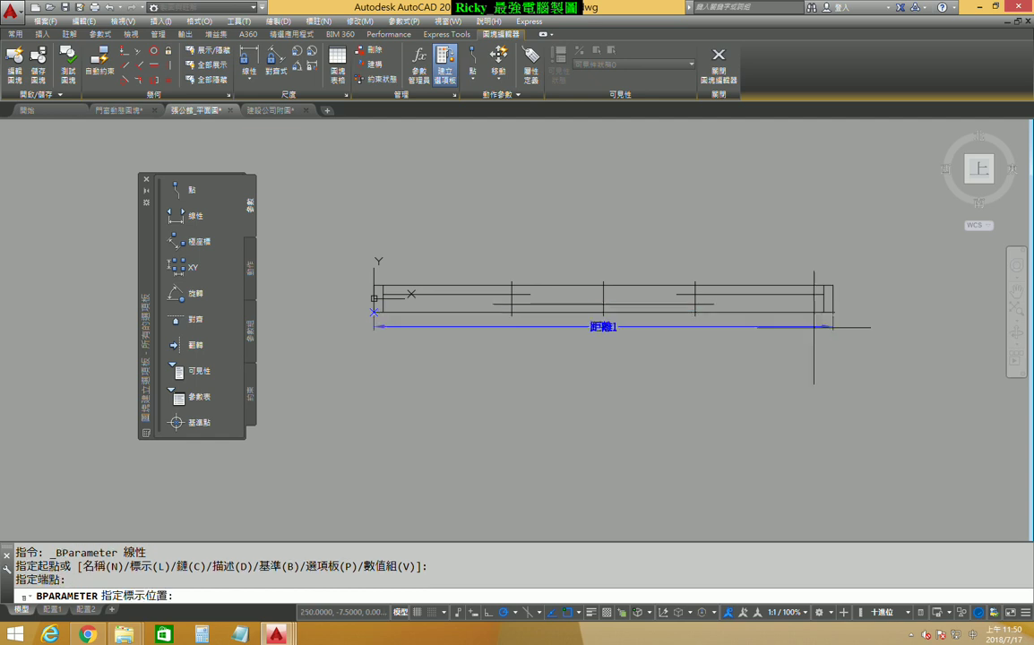
pyautogui.click(731, 365)
# Step: Set the 距離1 parameter's grip count (夾點數目) to 1 in Properties
pyautogui.click(604, 365)
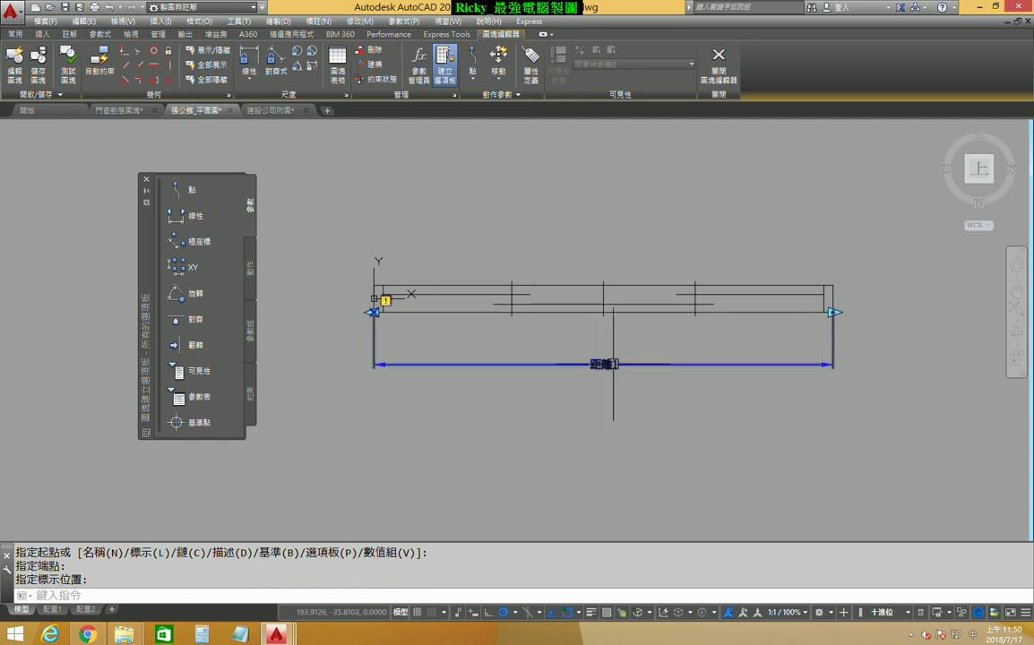
pyautogui.rightClick(509, 415)
pyautogui.click(542, 394)
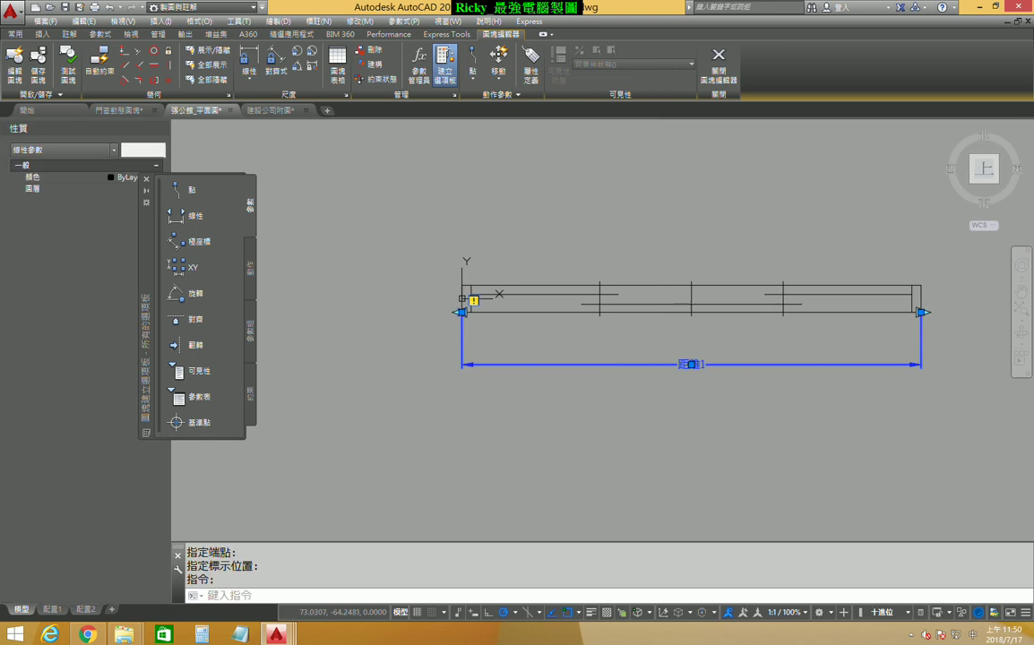
pyautogui.click(144, 541)
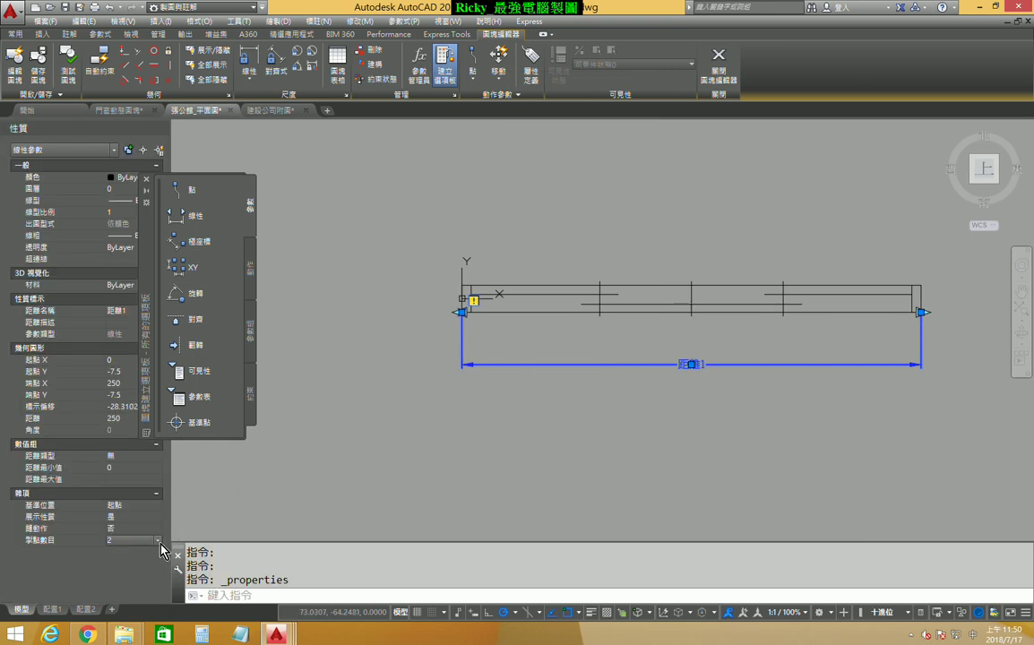
pyautogui.click(158, 541)
pyautogui.click(133, 563)
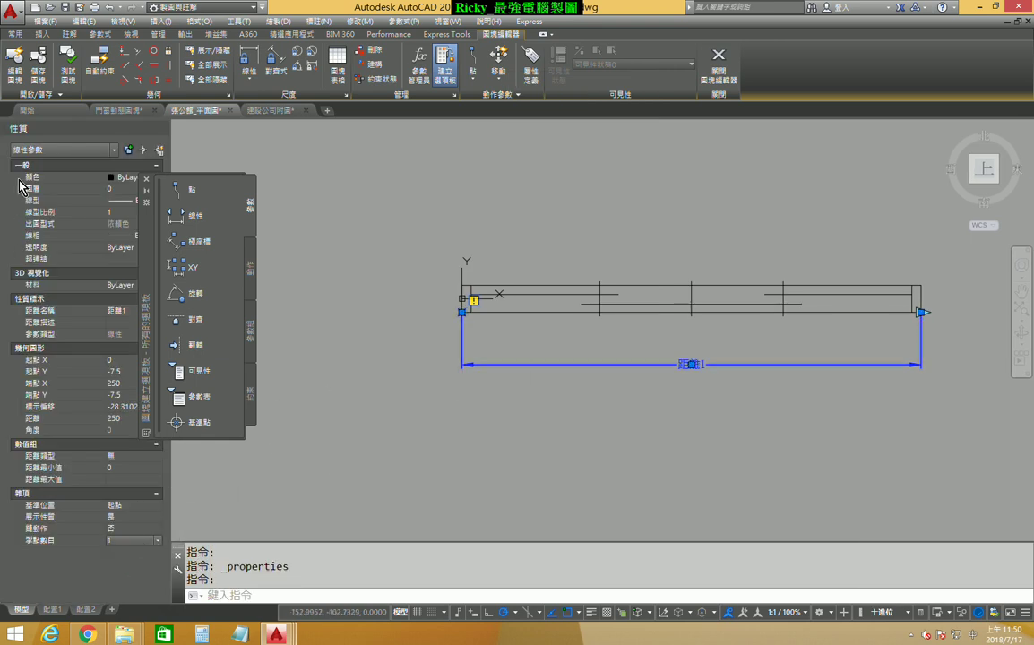
pyautogui.click(162, 133)
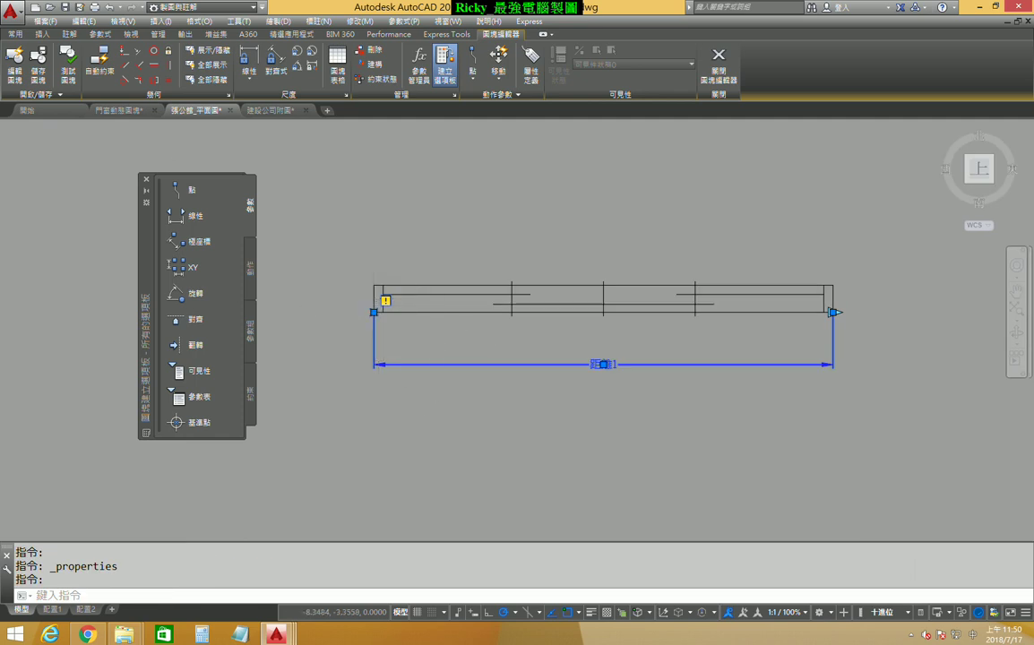
# Step: Start a stretch action on 距離1, linked to the parameter's right end point
pyautogui.scroll(2, 358, 303)
pyautogui.click(358, 304)
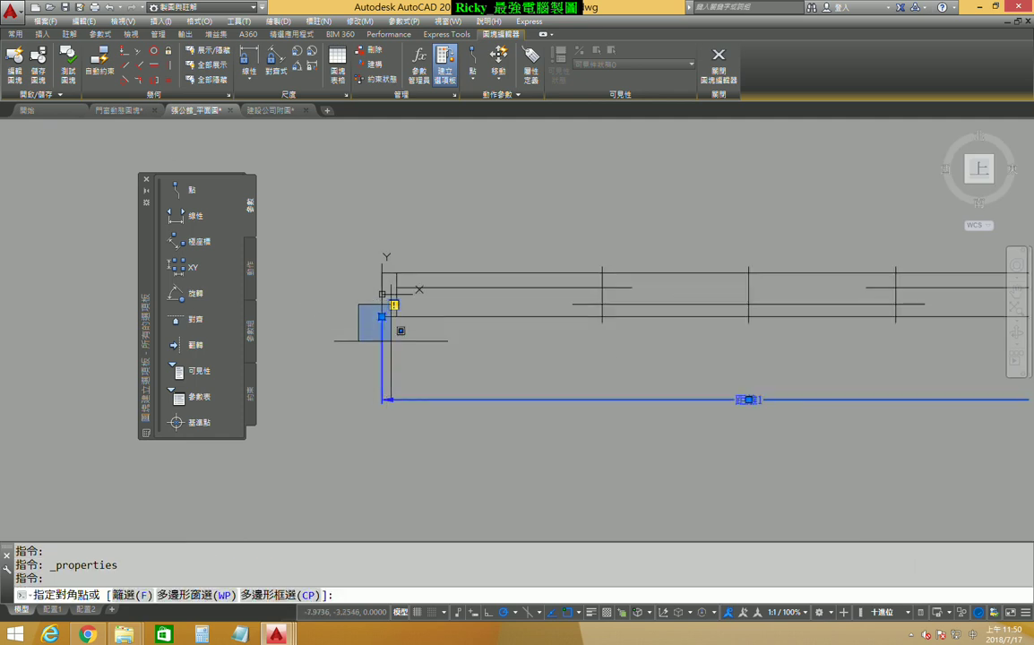
pyautogui.press('Escape')
pyautogui.scroll(-2, 309, 337)
pyautogui.press('Escape')
pyautogui.moveTo(710, 388); pyautogui.dragTo(636, 398, button='middle')
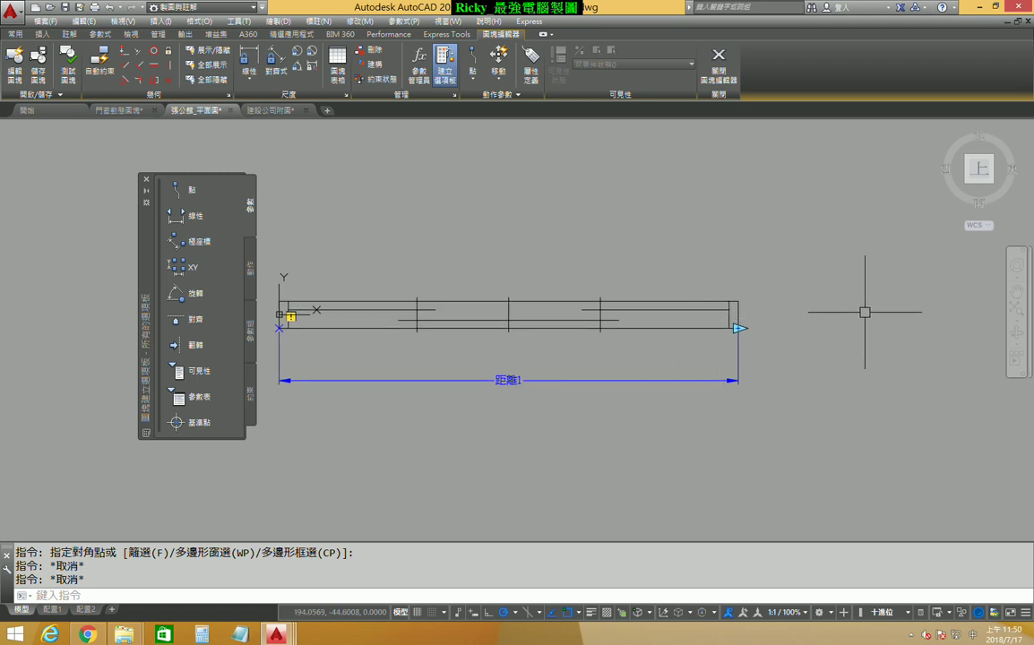
pyautogui.click(252, 274)
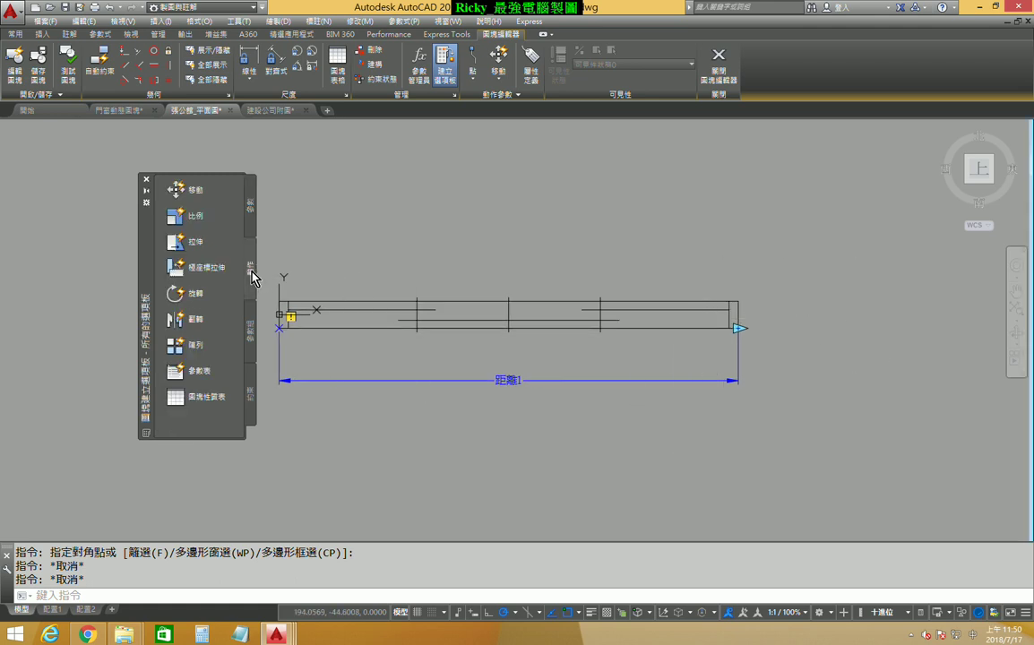
pyautogui.click(177, 244)
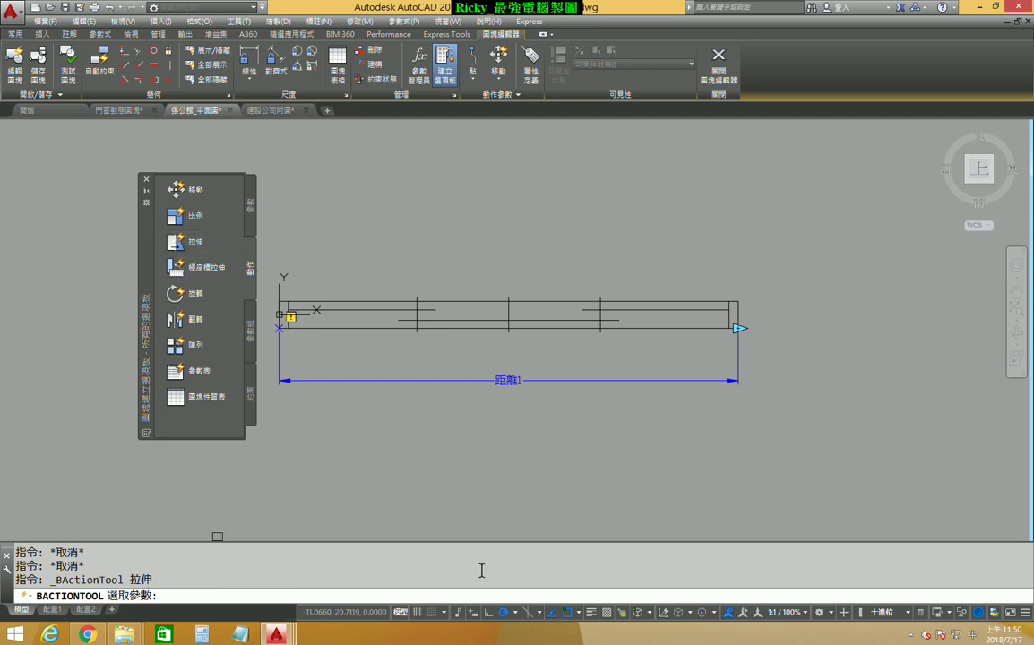
pyautogui.click(521, 383)
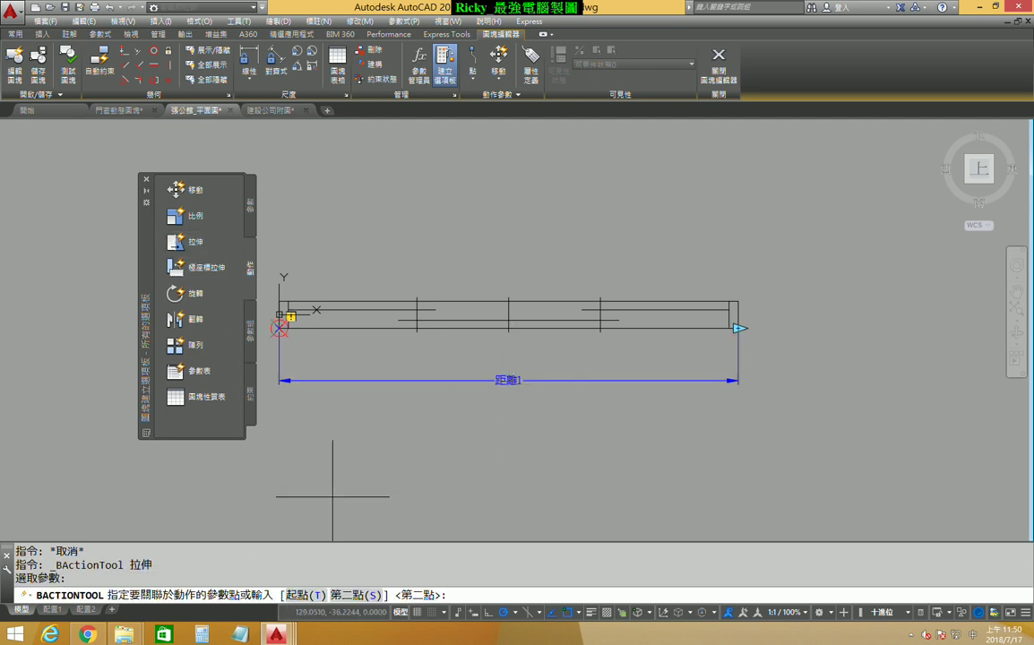
pyautogui.click(737, 328)
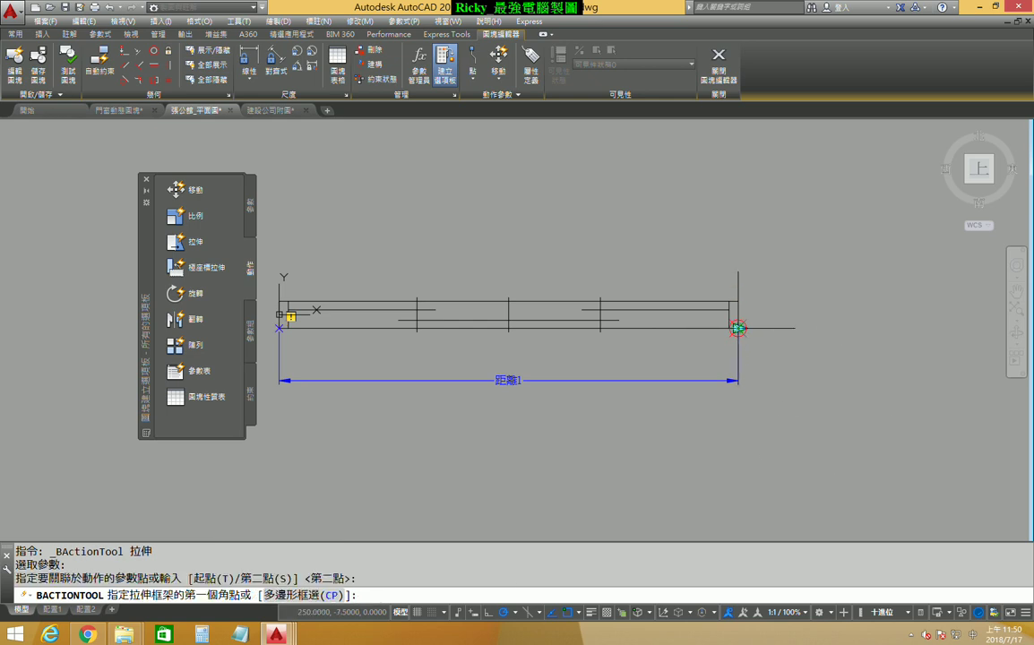
# Step: Frame the door's right end and add three edge lines to the stretch selection
pyautogui.scroll(2, 793, 328)
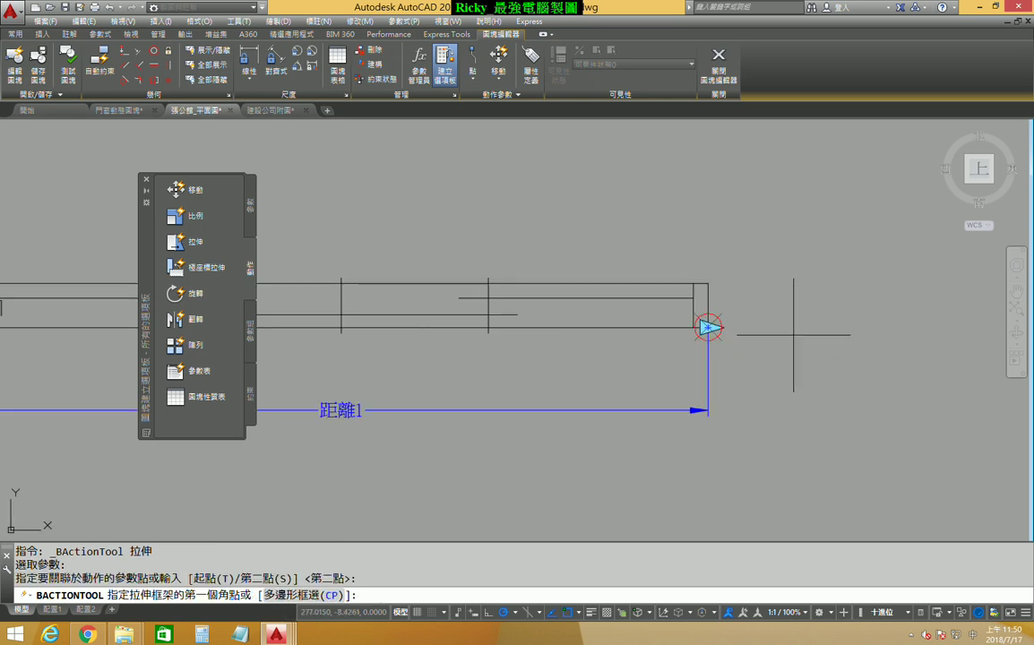
pyautogui.click(785, 229)
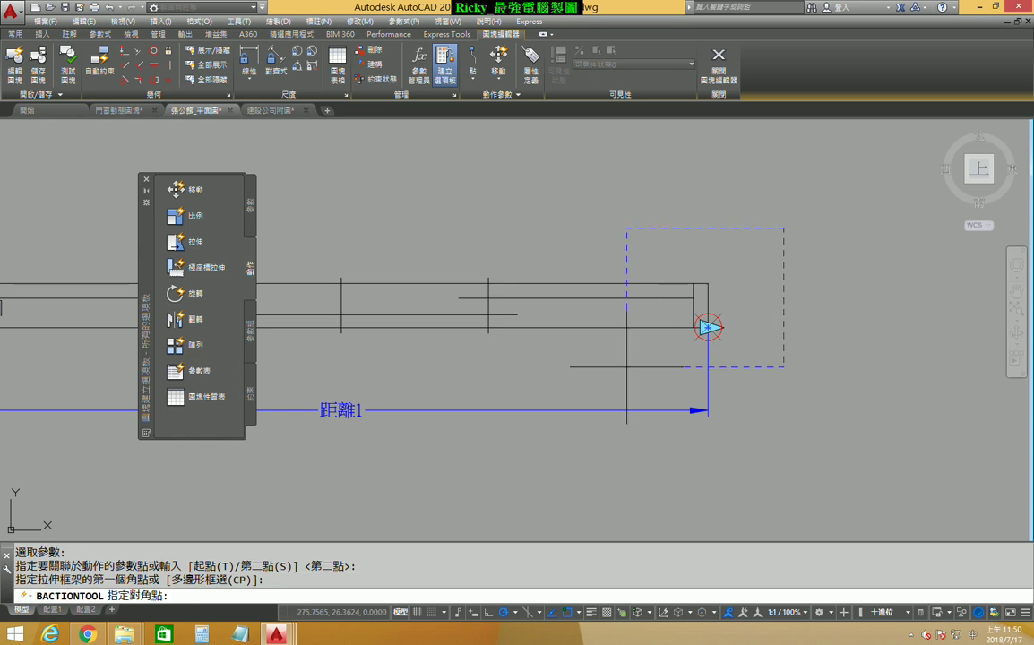
pyautogui.click(627, 367)
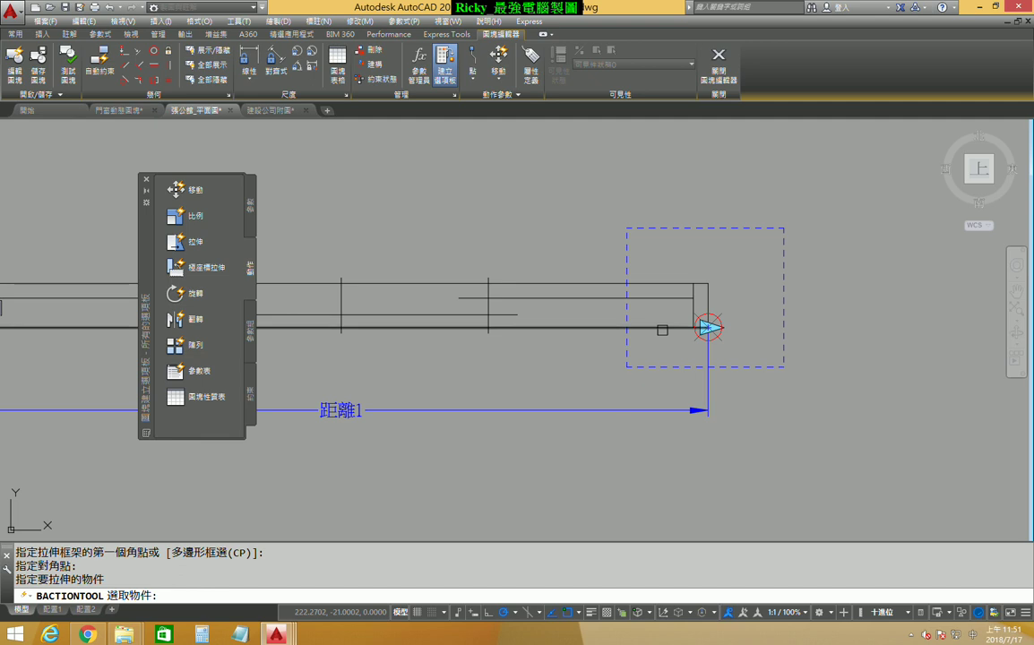
pyautogui.click(662, 328)
pyautogui.click(662, 298)
pyautogui.click(665, 283)
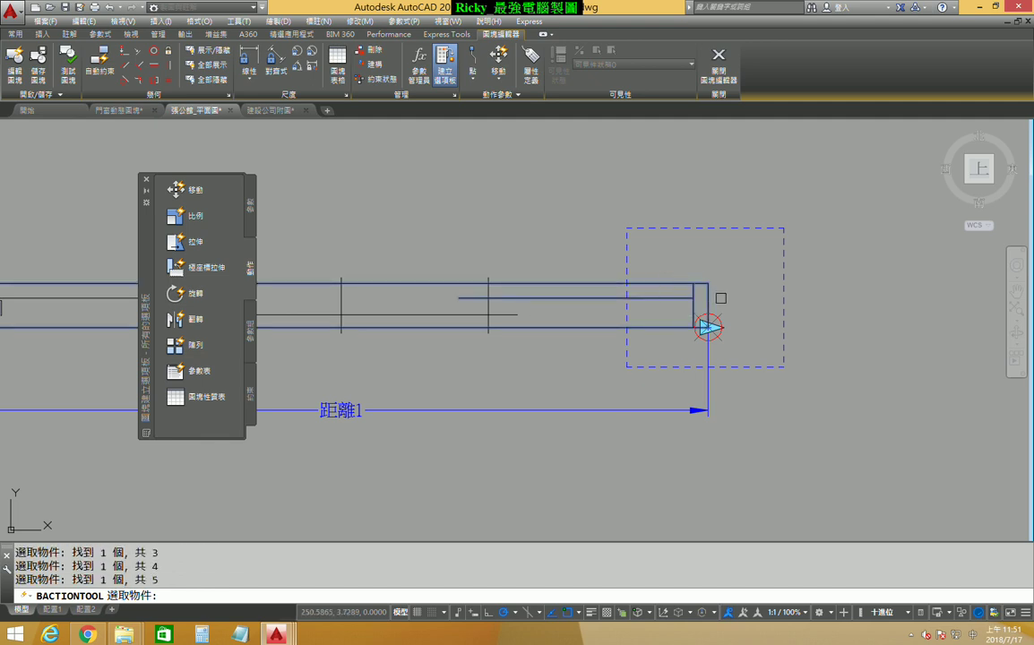
pyautogui.press('Return')
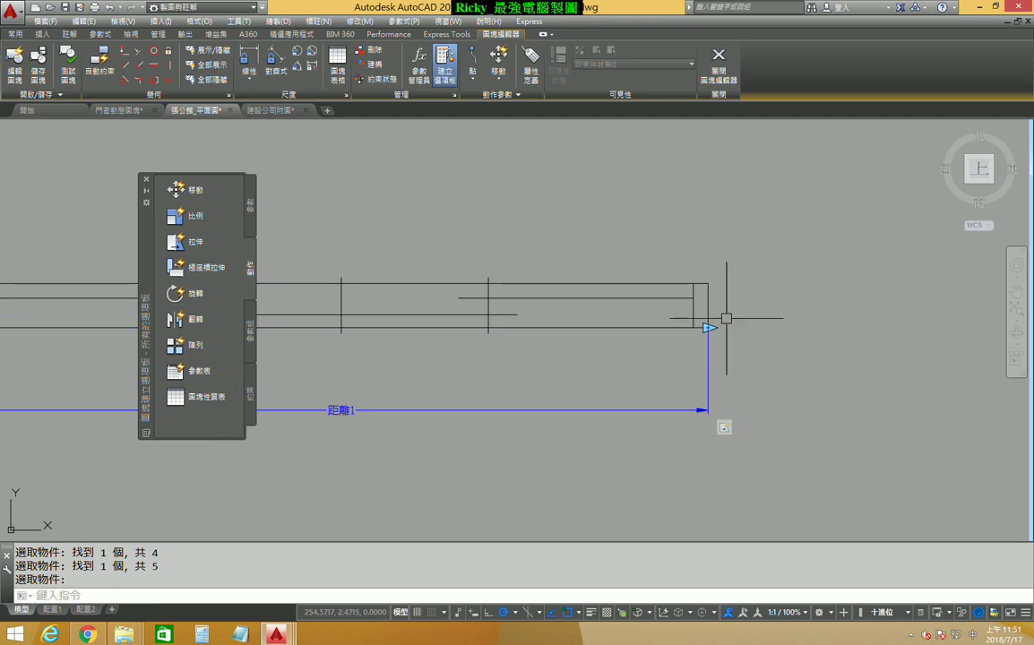
pyautogui.scroll(-2, 723, 318)
pyautogui.moveTo(572, 296); pyautogui.dragTo(628, 303, button='middle')
pyautogui.scroll(2, 468, 360)
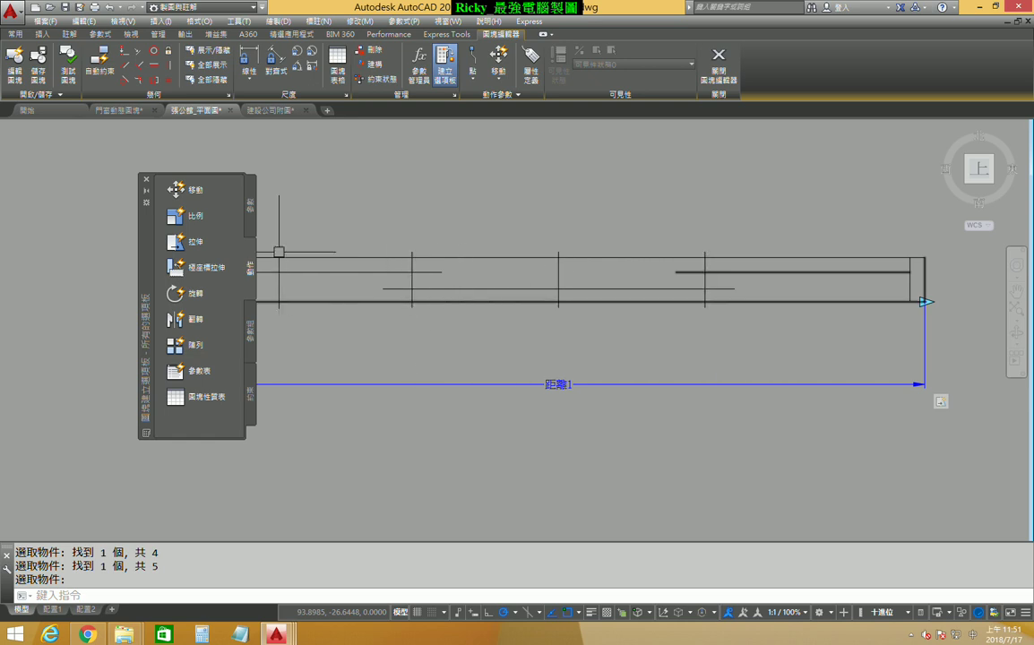
pyautogui.click(178, 192)
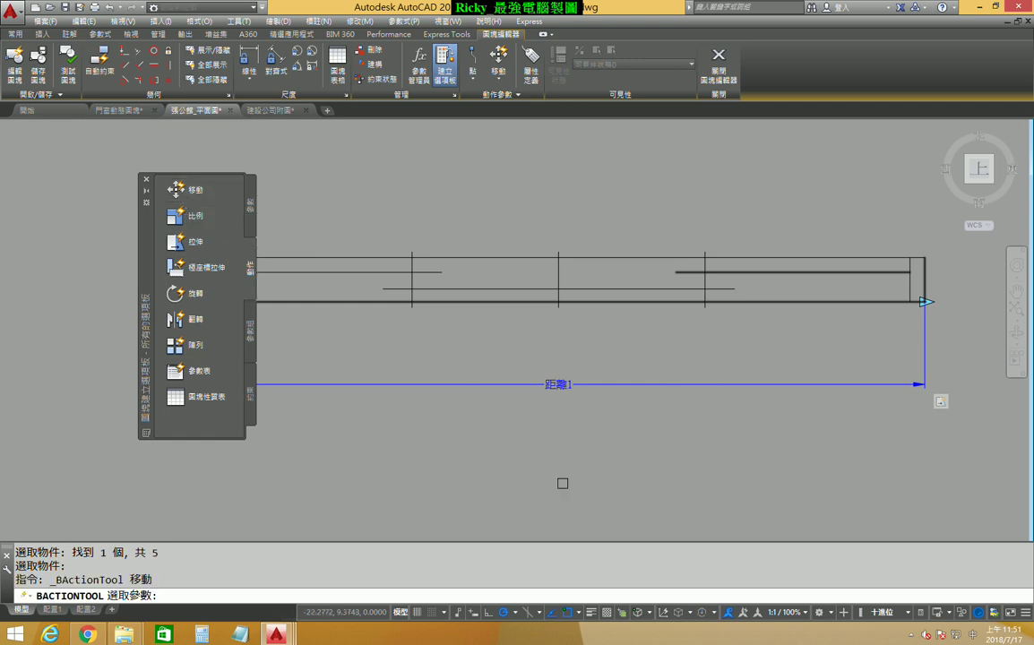
# Step: Attach a move action to 距離1's end point driving the three vertical divider lines
pyautogui.click(558, 386)
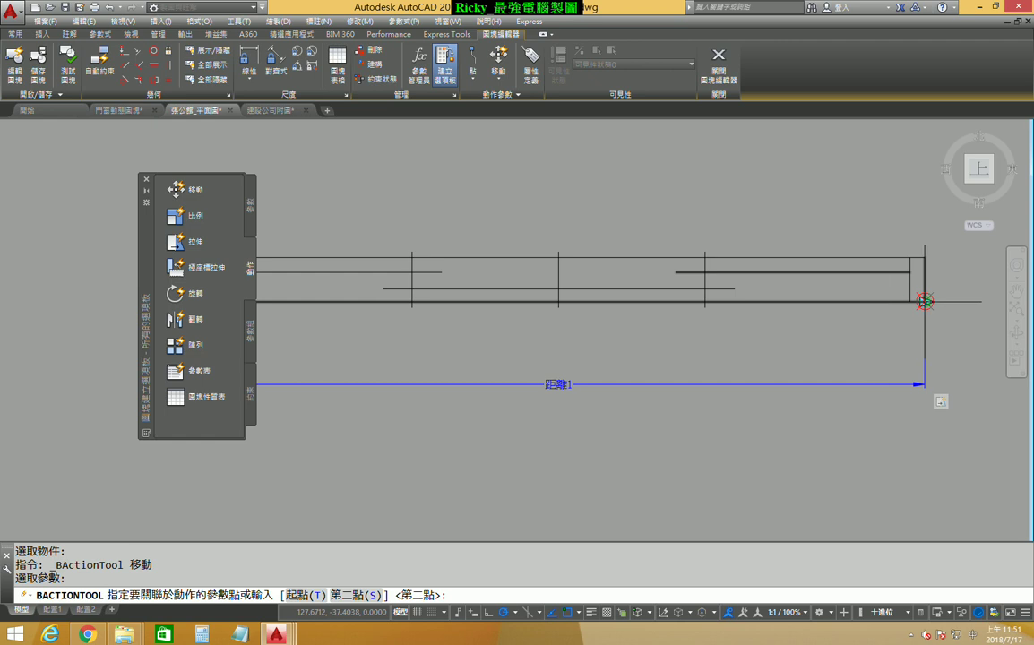
pyautogui.click(925, 301)
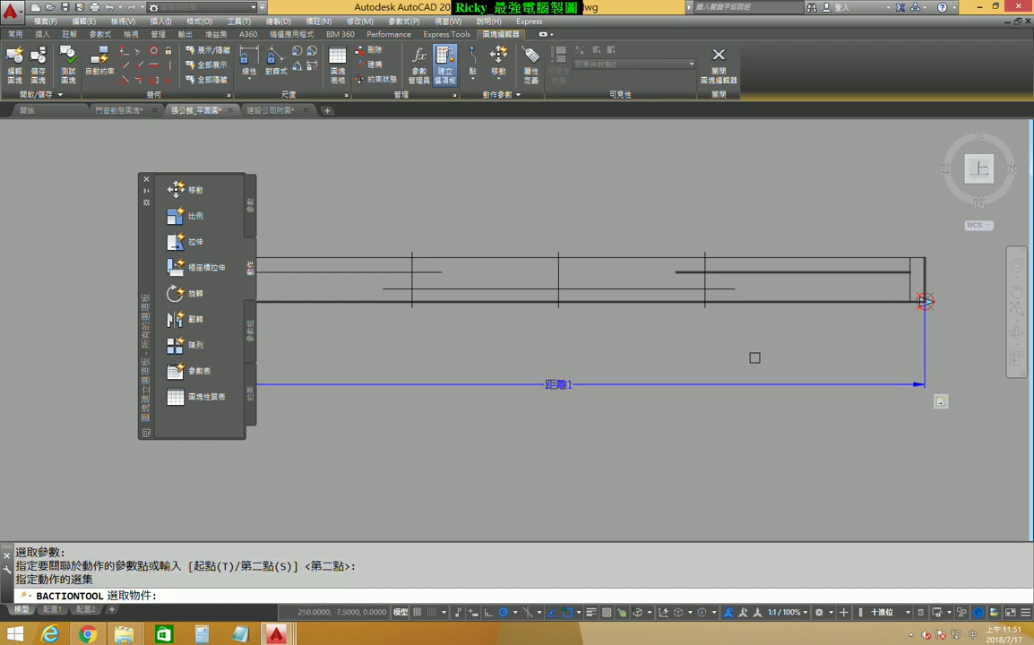
pyautogui.scroll(3, 717, 269)
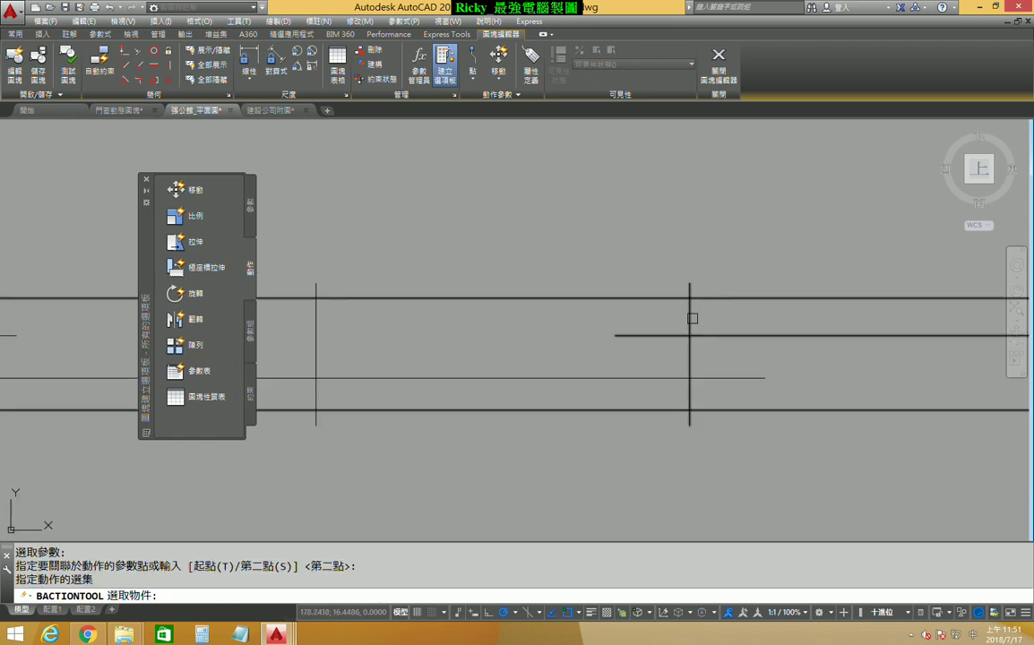
pyautogui.click(693, 315)
pyautogui.scroll(-3, 708, 286)
pyautogui.click(578, 275)
pyautogui.scroll(2, 437, 288)
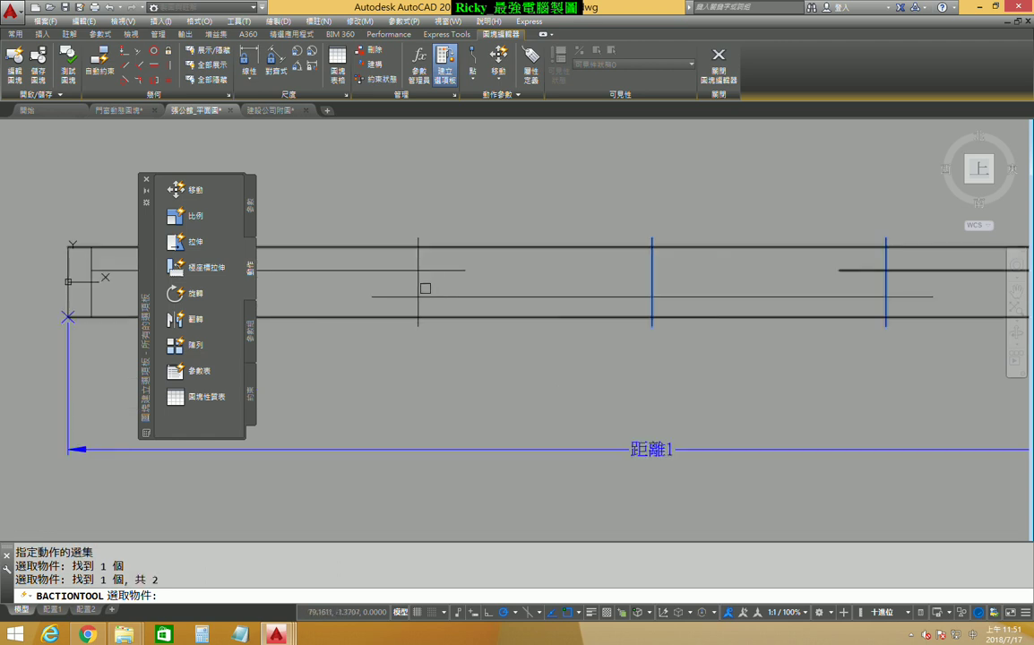
pyautogui.click(420, 286)
pyautogui.scroll(-2, 454, 332)
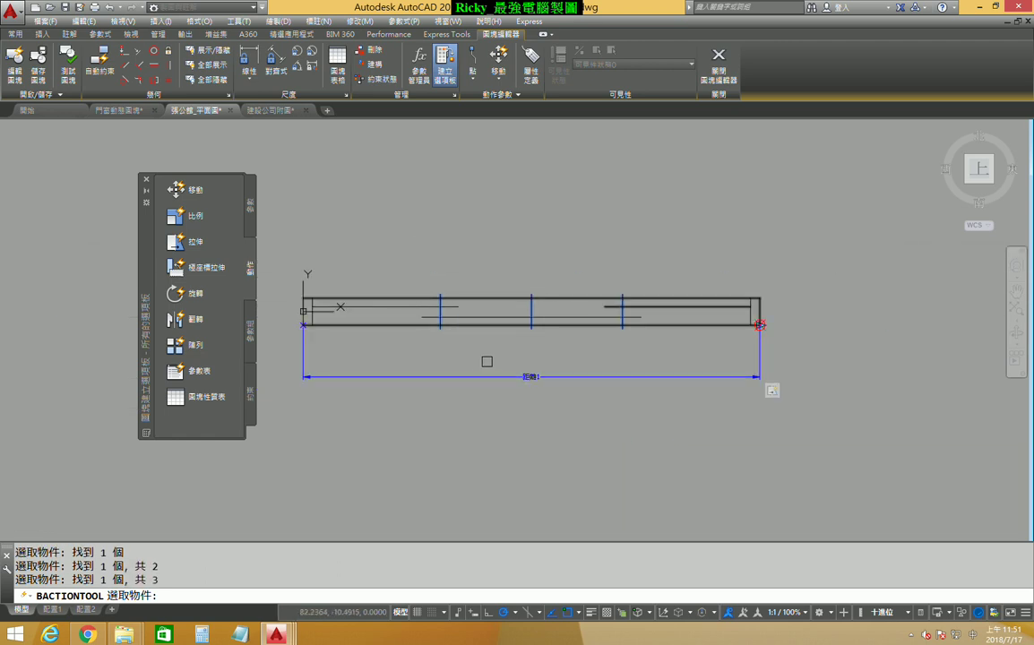
pyautogui.press('Return')
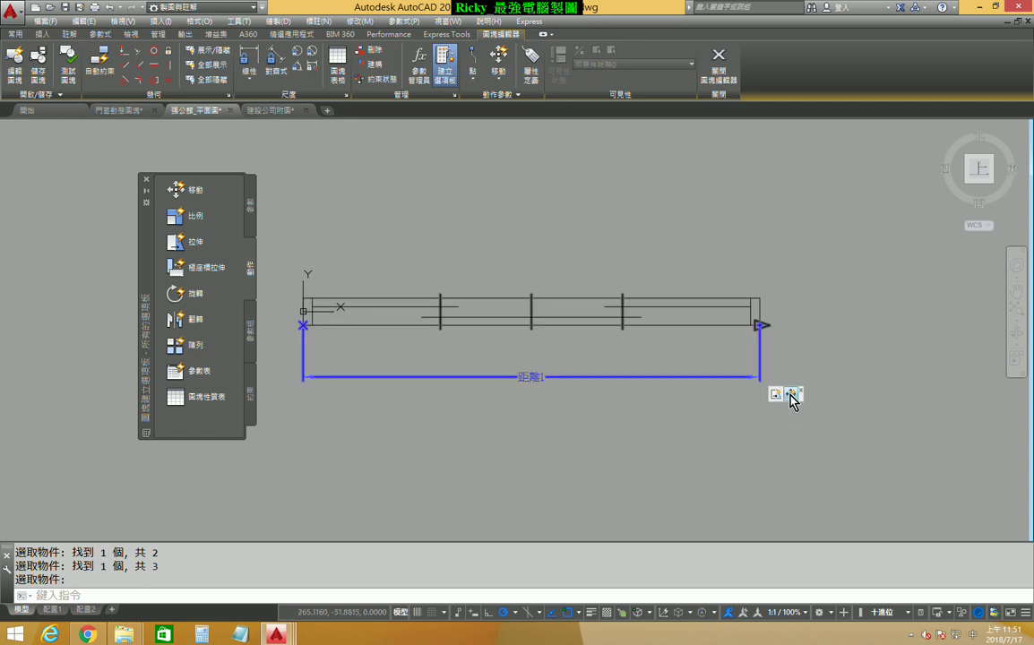
# Step: Set the move action's distance multiplier to 0.5 and close the block editor
pyautogui.rightClick(823, 440)
pyautogui.click(856, 418)
pyautogui.write('0.5')
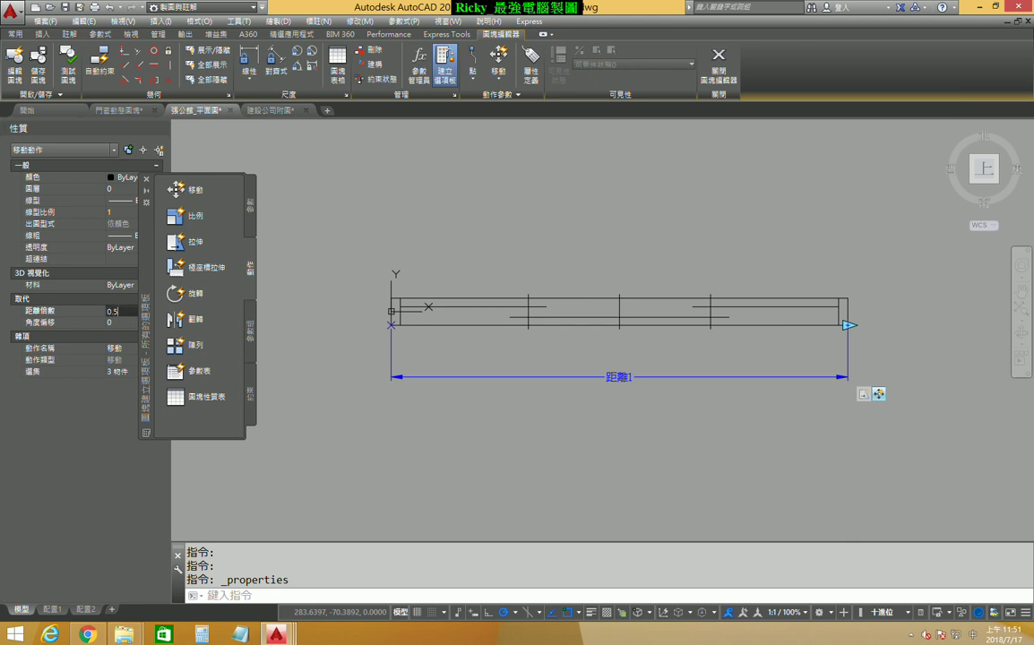
pyautogui.press('Tab')
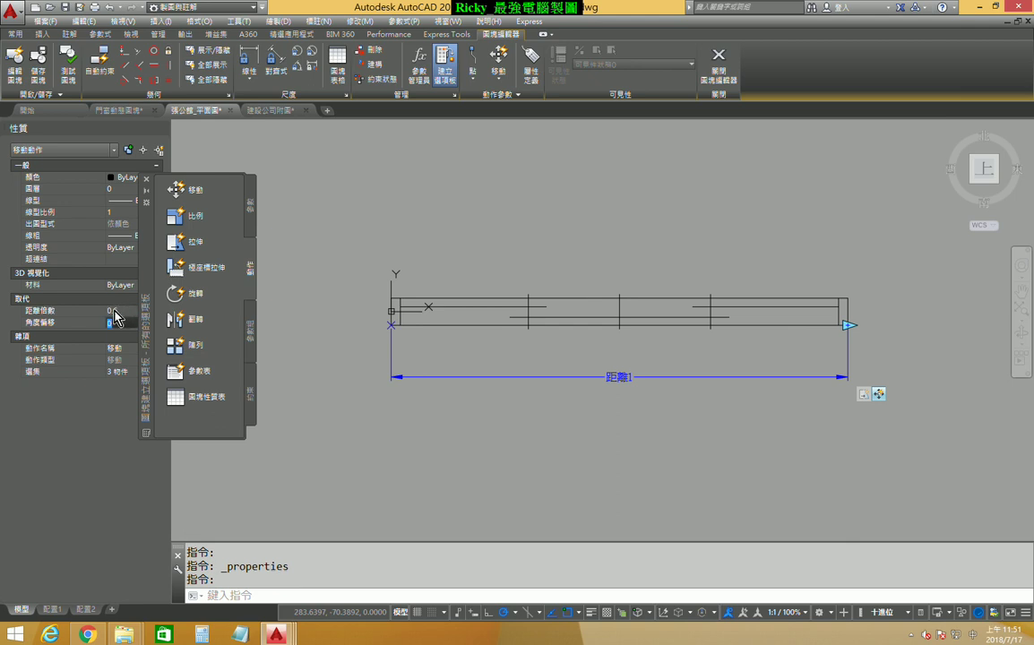
pyautogui.click(719, 65)
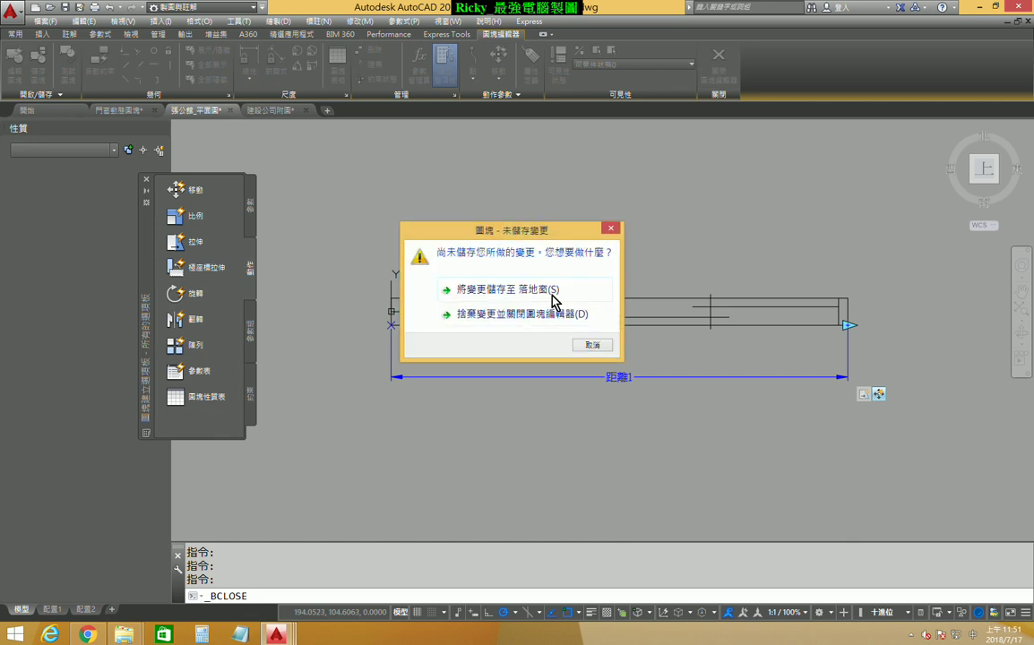
# Step: Save the block changes, then grip-stretch the lower door to about 364 and back to 292
pyautogui.click(491, 298)
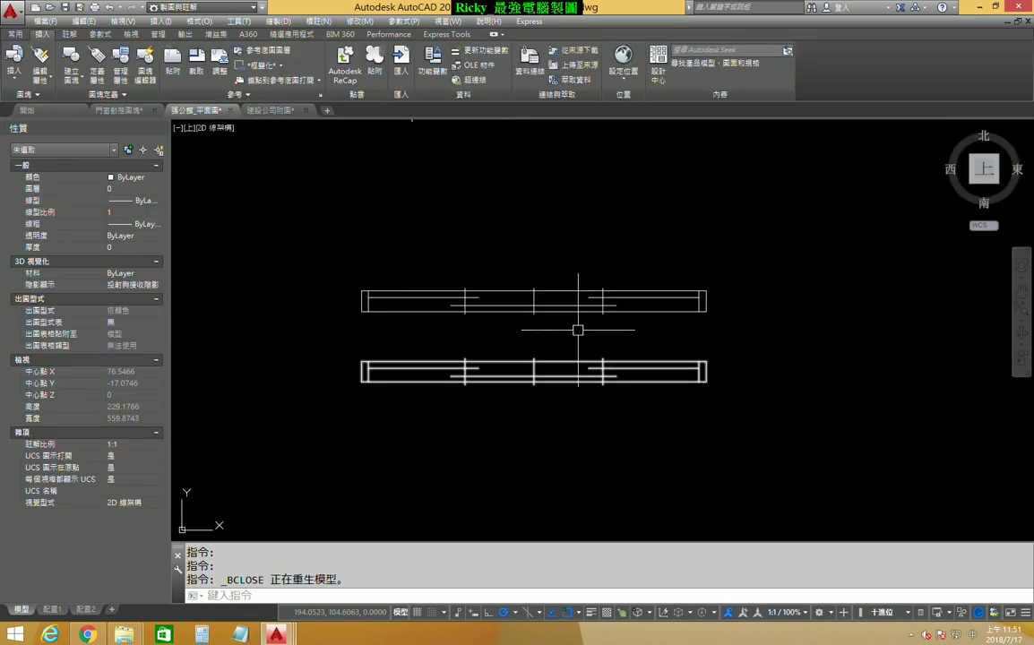
pyautogui.click(531, 370)
pyautogui.click(707, 381)
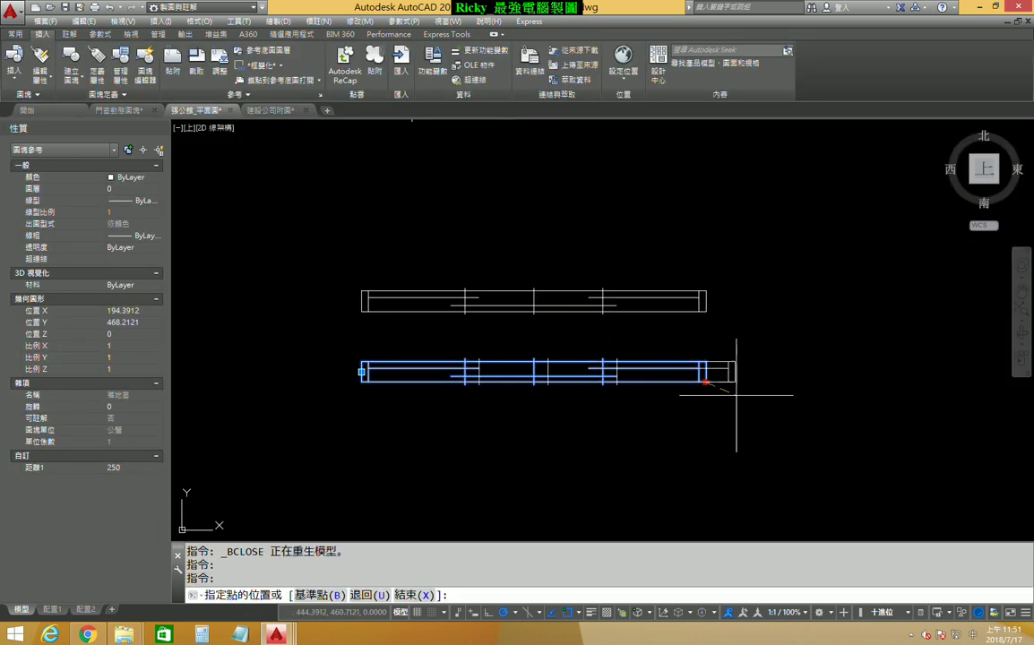
pyautogui.click(856, 398)
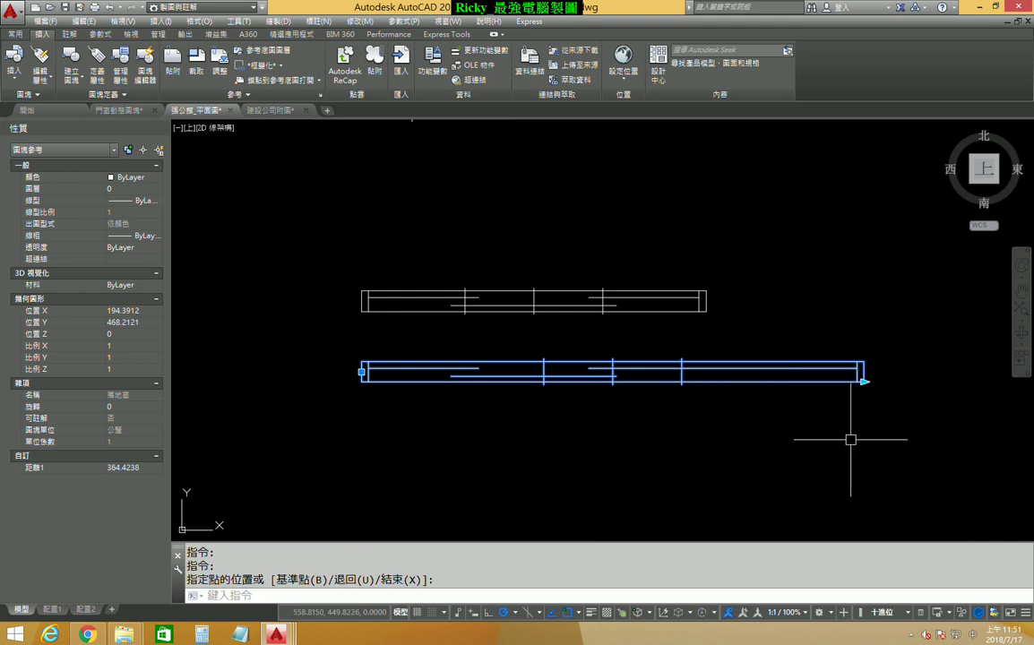
pyautogui.click(864, 382)
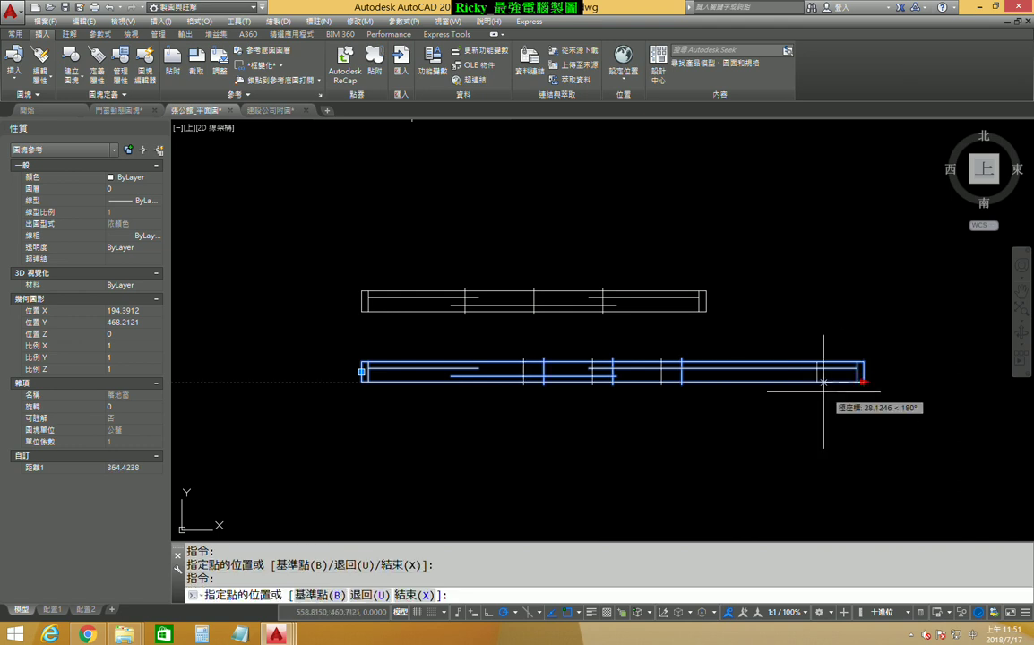
pyautogui.click(763, 376)
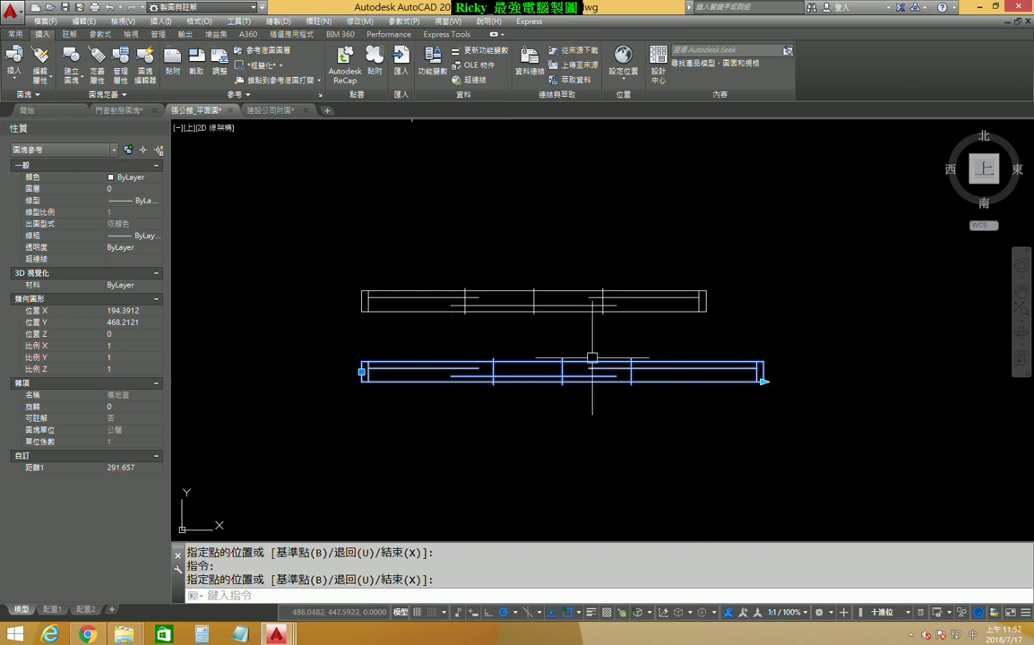
# Step: Reset the door block to its original length and reopen it in the block editor
pyautogui.rightClick(748, 346)
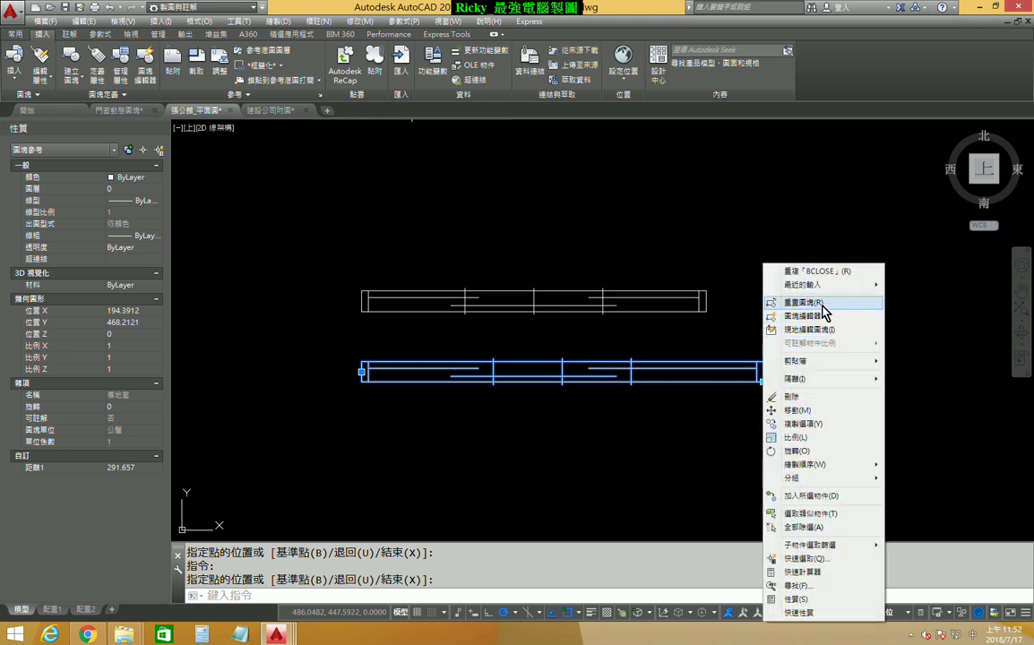
pyautogui.click(748, 279)
pyautogui.doubleClick(635, 370)
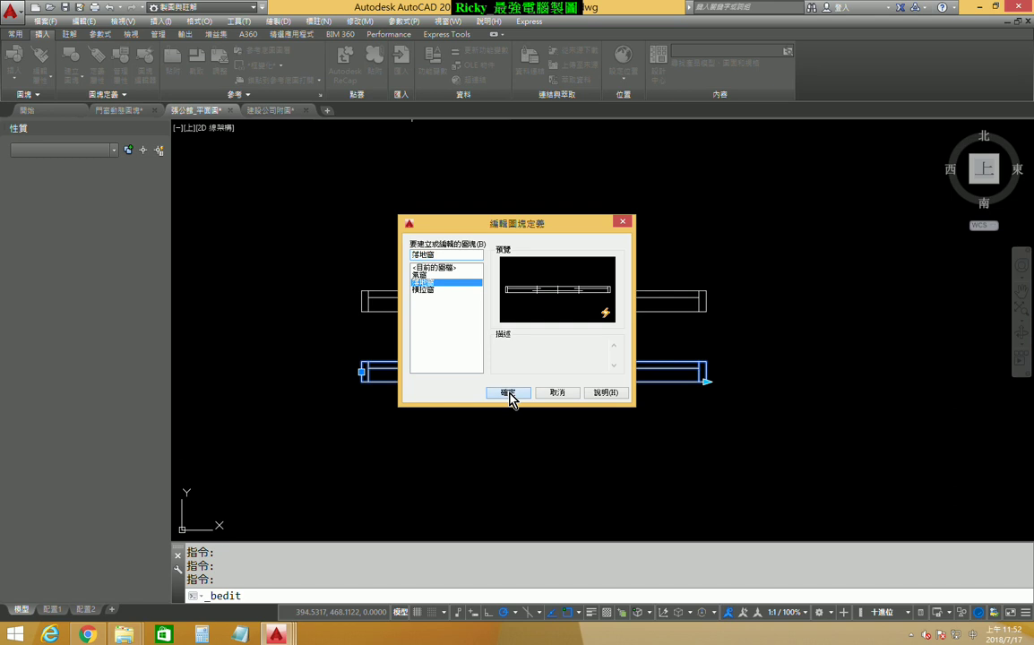
pyautogui.click(507, 394)
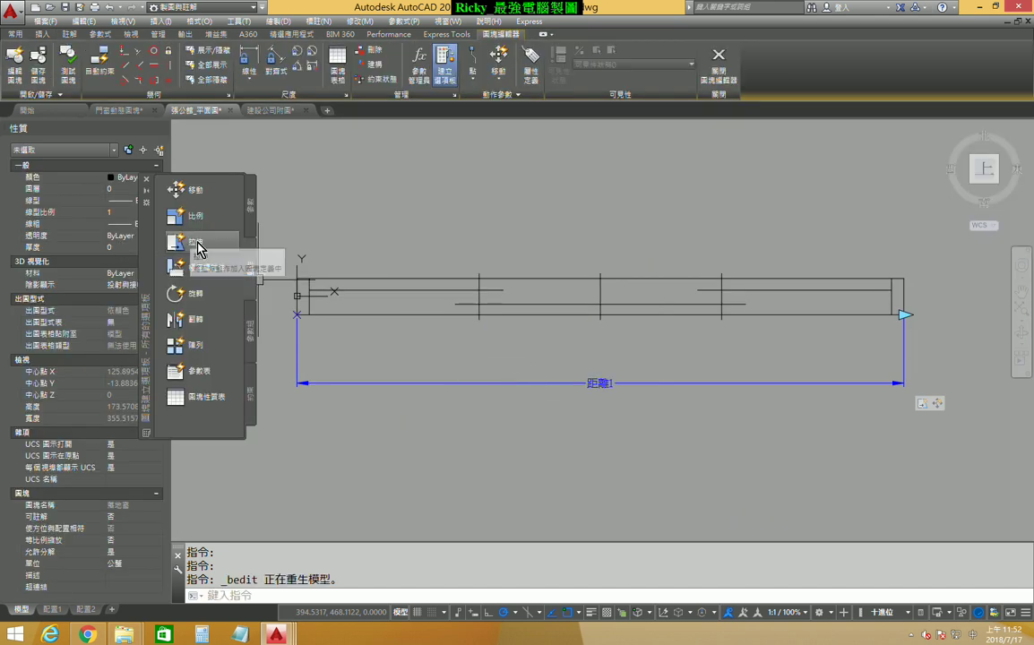
# Step: Start a stretch action on 距離1's right end point, framing the right part of the door
pyautogui.click(197, 242)
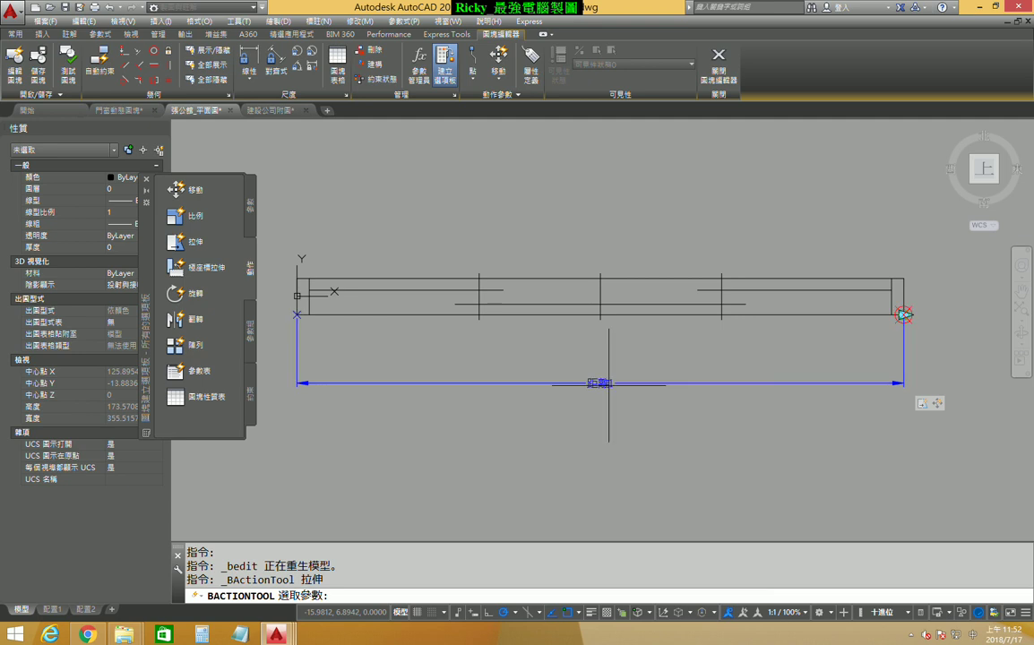
pyautogui.click(607, 385)
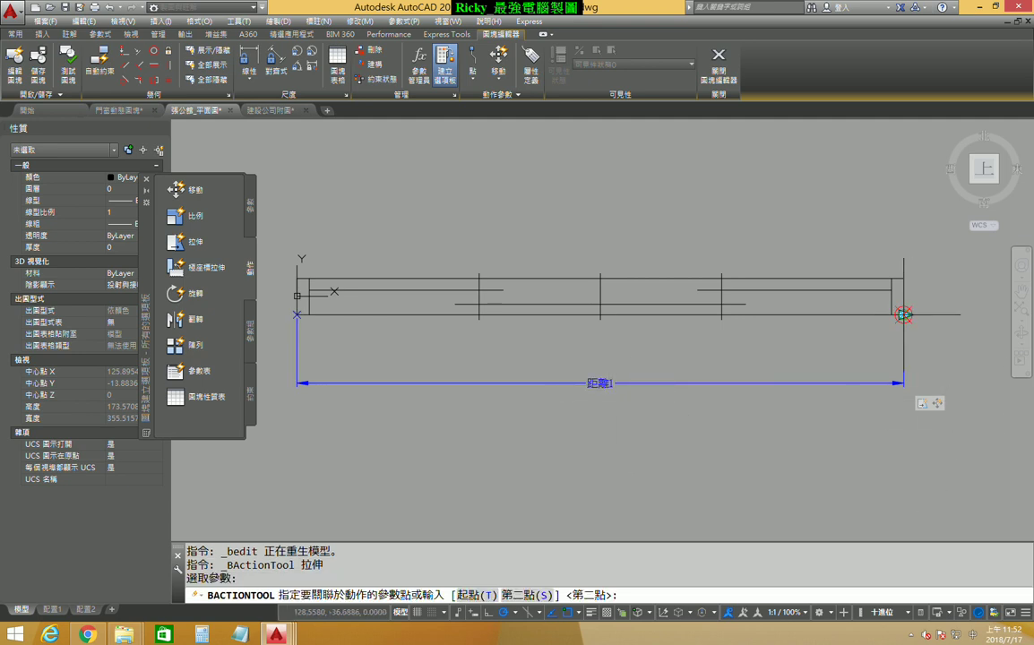
pyautogui.click(904, 313)
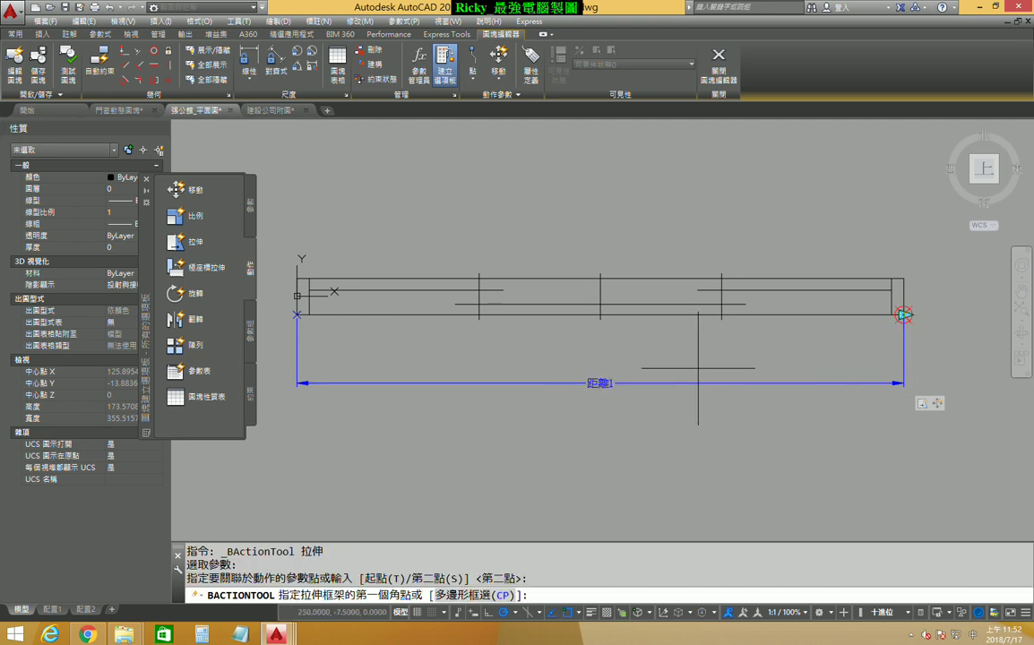
pyautogui.click(785, 230)
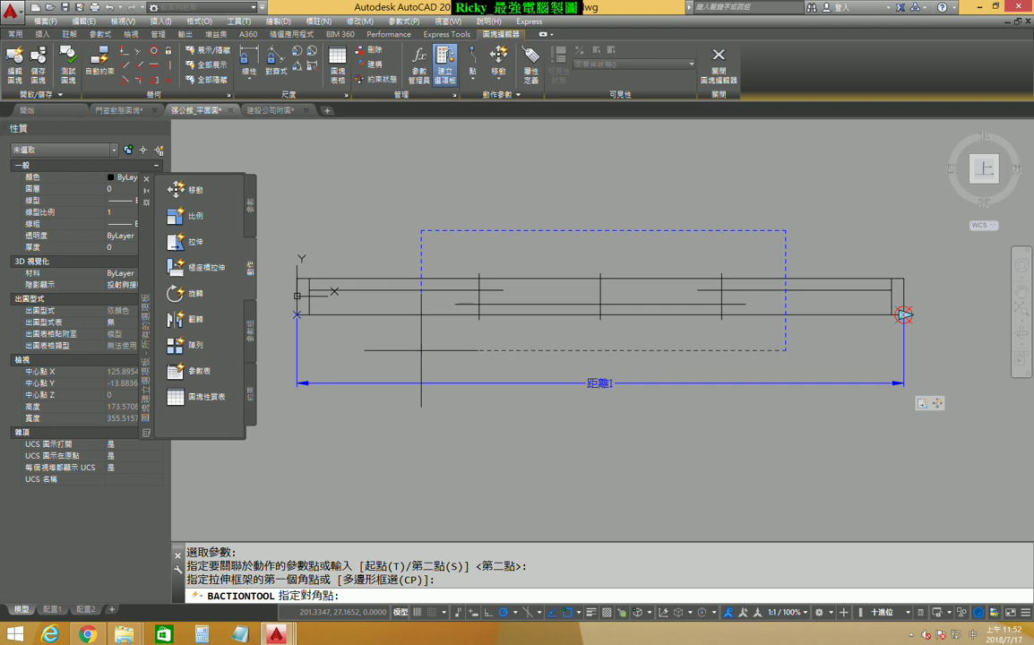
pyautogui.click(421, 349)
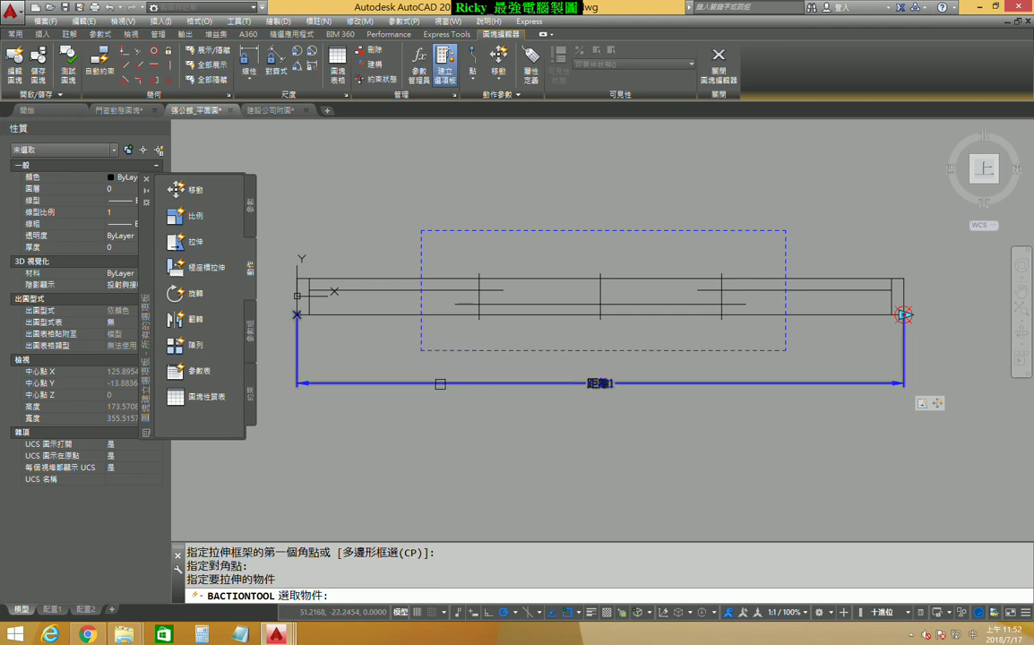
pyautogui.scroll(1, 448, 359)
pyautogui.scroll(1, 462, 349)
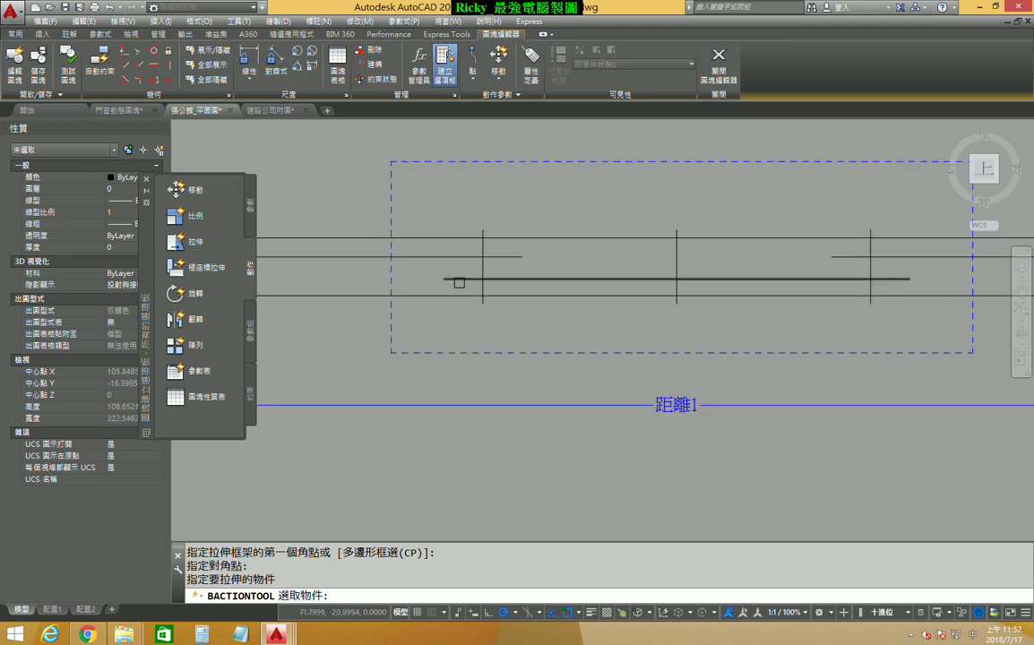
# Step: Choose the long middle, upper-left and right-hand lines as the stretched objects
pyautogui.click(494, 274)
pyautogui.click(512, 258)
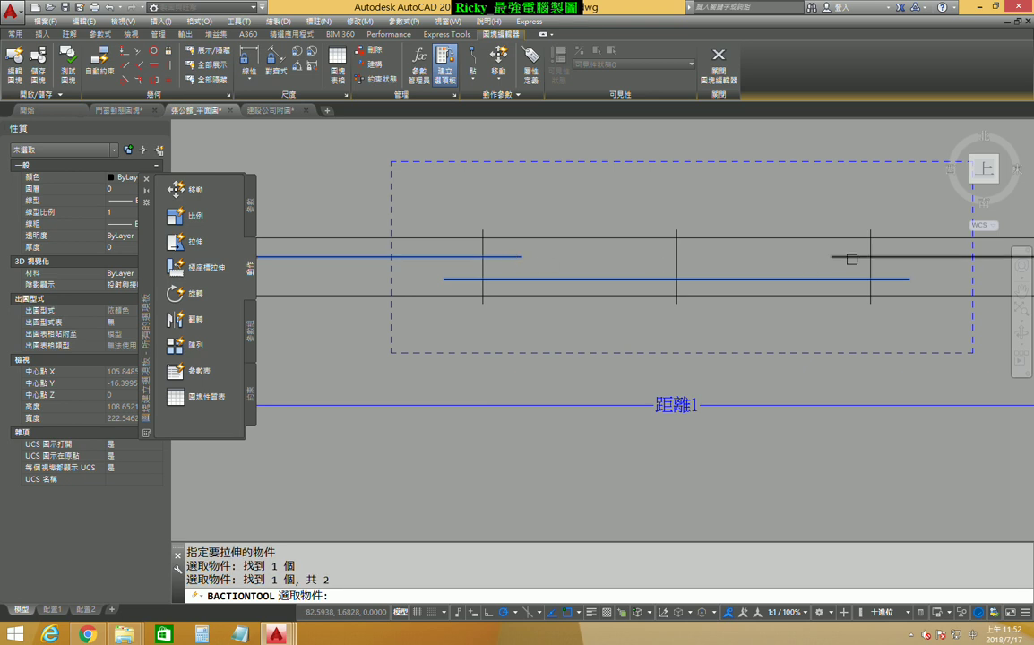
pyautogui.click(851, 258)
pyautogui.scroll(-2, 570, 313)
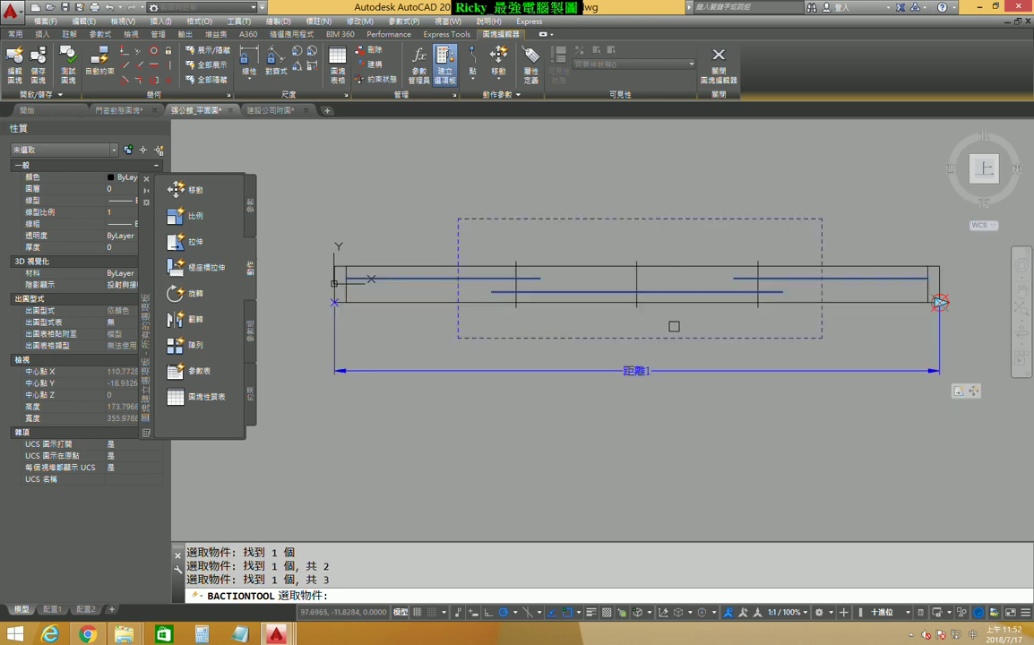
pyautogui.press('Return')
# Step: Set the new stretch action's distance multiplier to 0.5
pyautogui.moveTo(720, 430); pyautogui.dragTo(626, 427, button='middle')
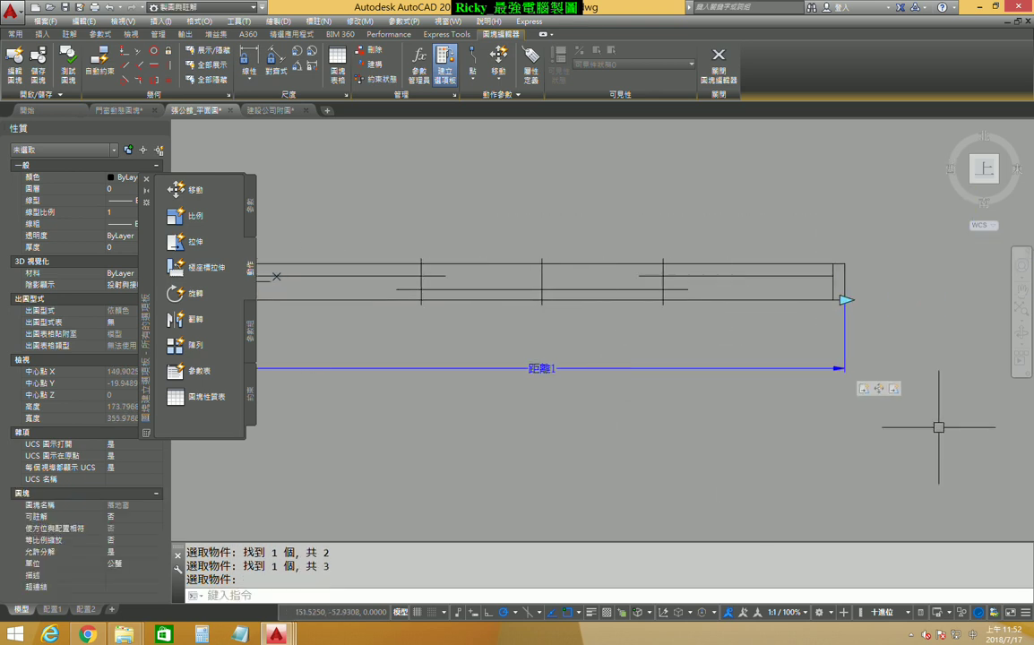
pyautogui.click(895, 390)
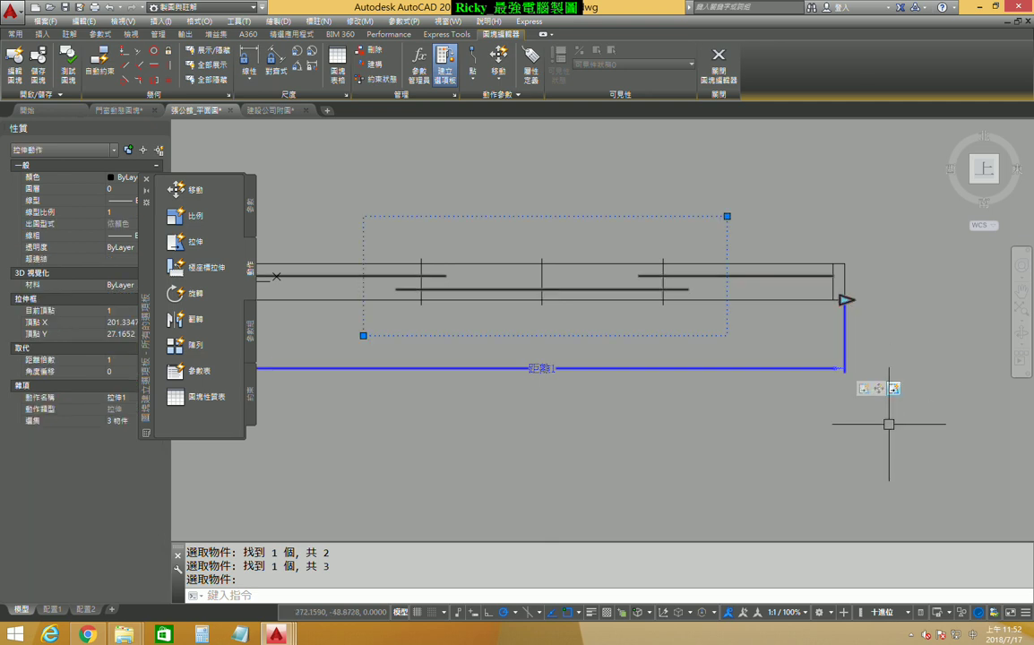
pyautogui.rightClick(892, 433)
pyautogui.click(918, 411)
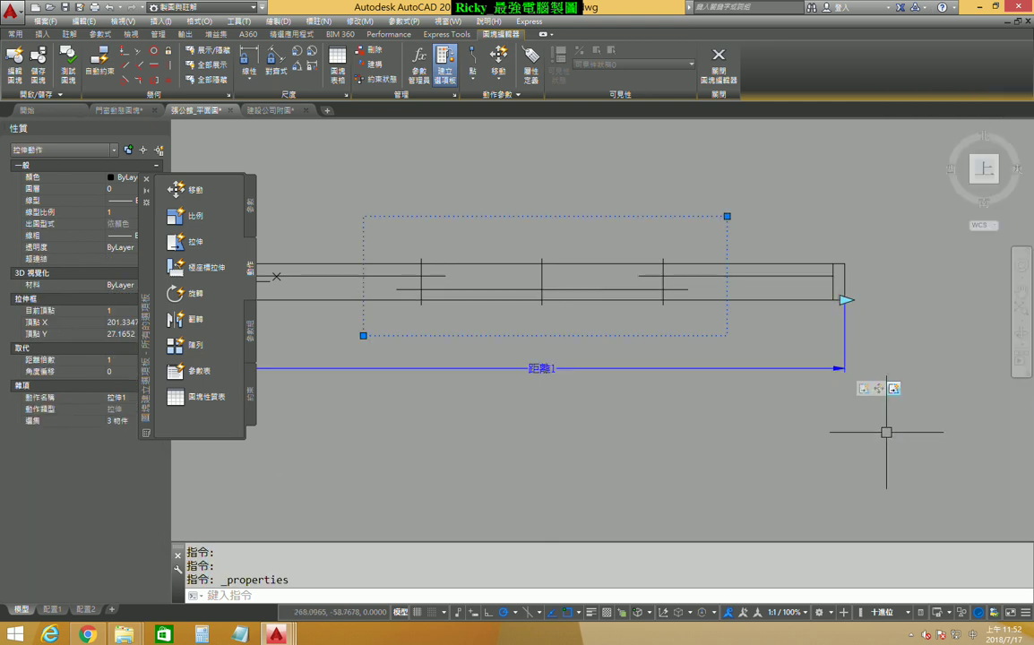
pyautogui.click(119, 359)
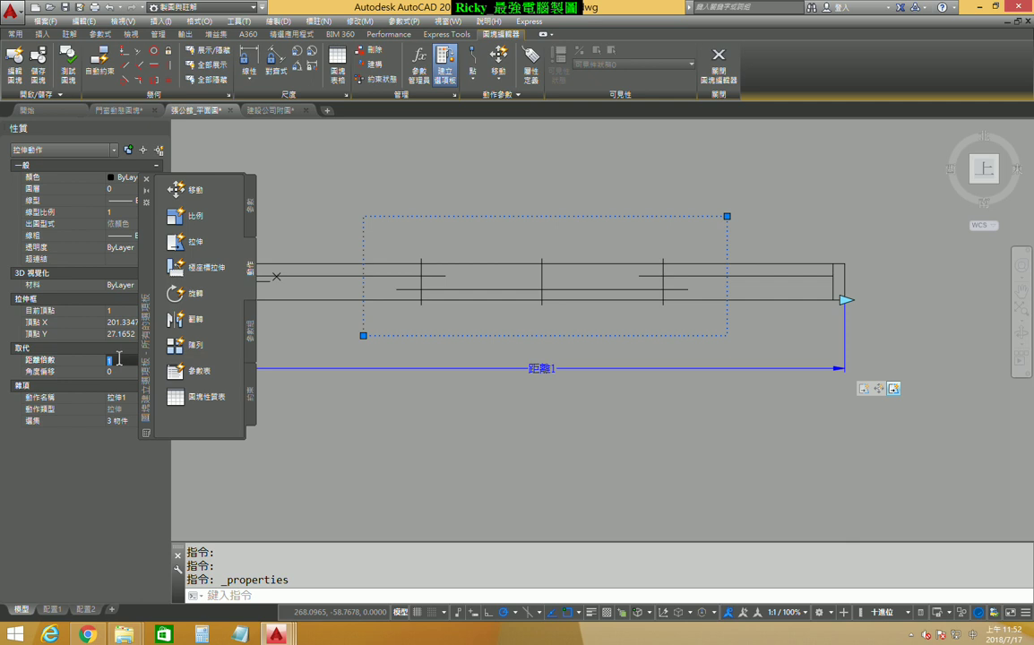
pyautogui.write('0.5')
pyautogui.press('Tab')
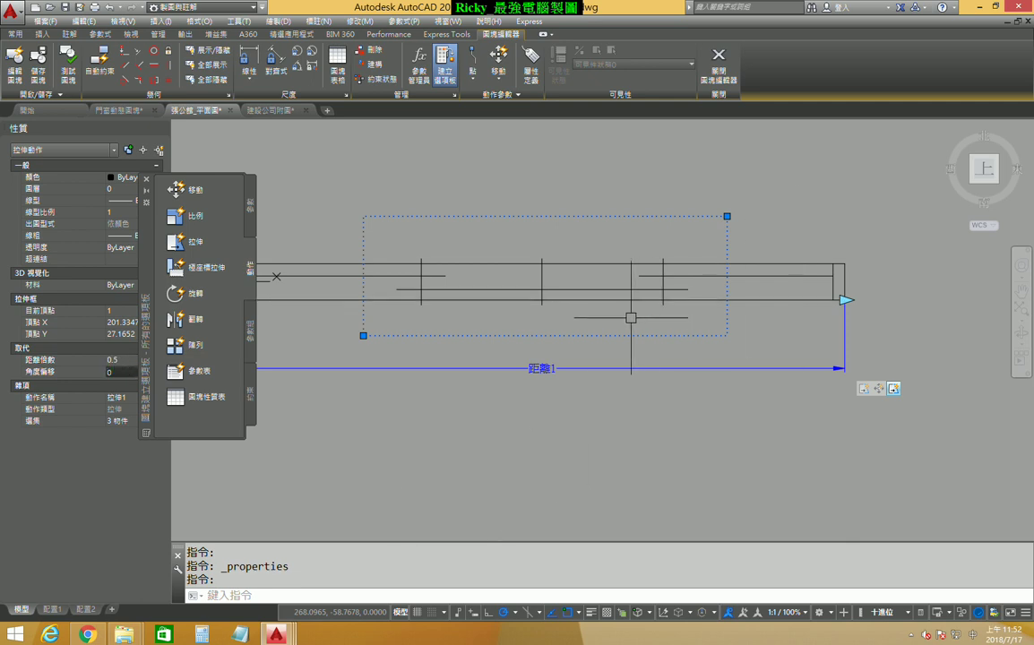
pyautogui.moveTo(562, 445); pyautogui.dragTo(623, 462, button='middle')
pyautogui.press('Escape')
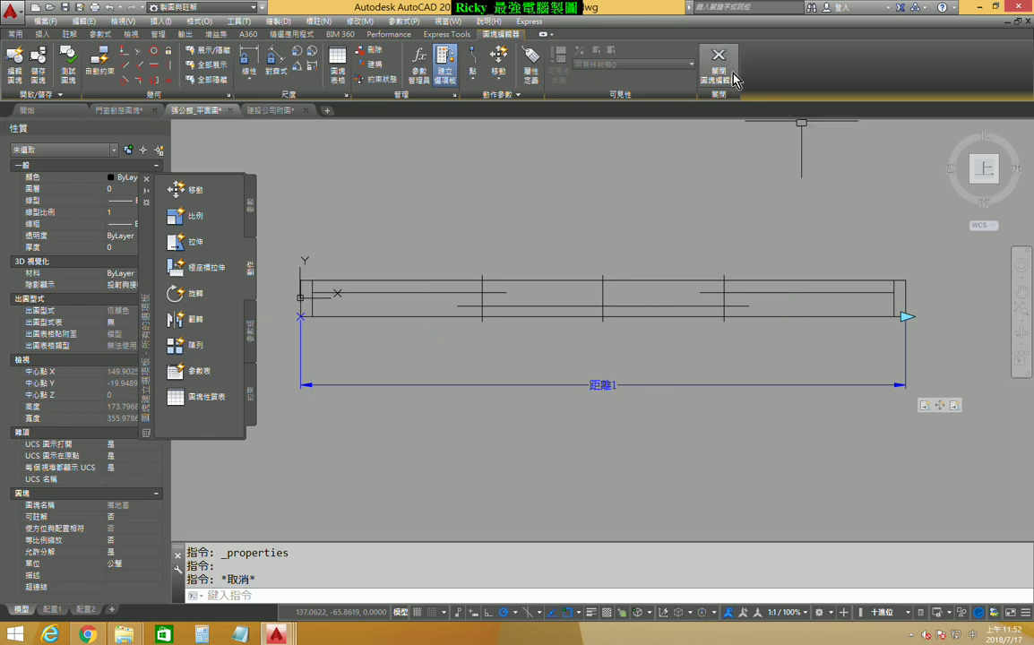
# Step: Close the block editor saving changes, and hide the Properties panel
pyautogui.click(724, 71)
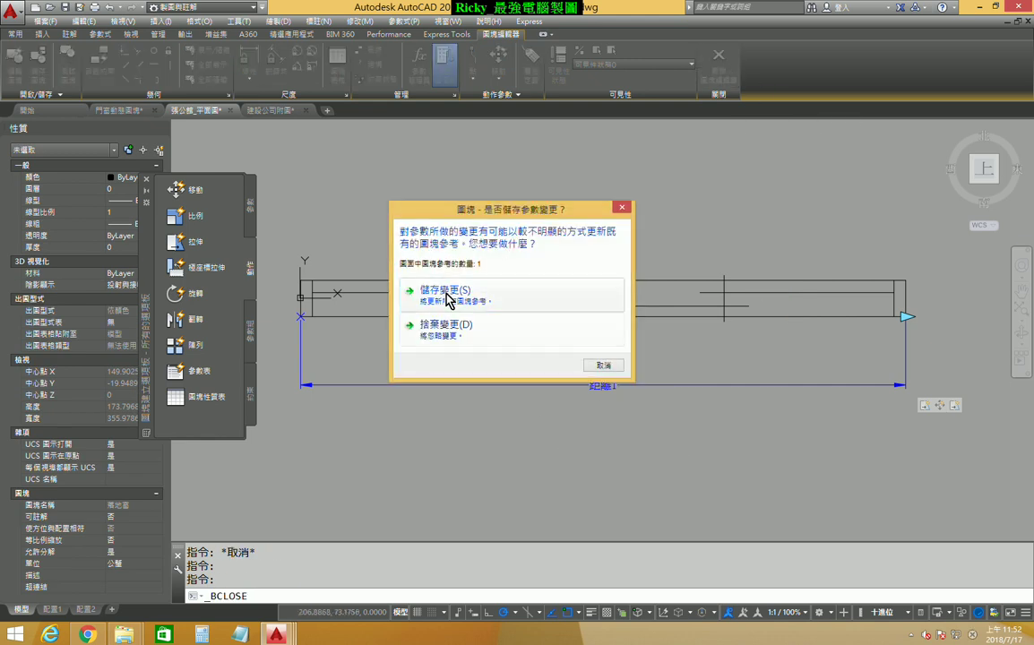
pyautogui.click(447, 298)
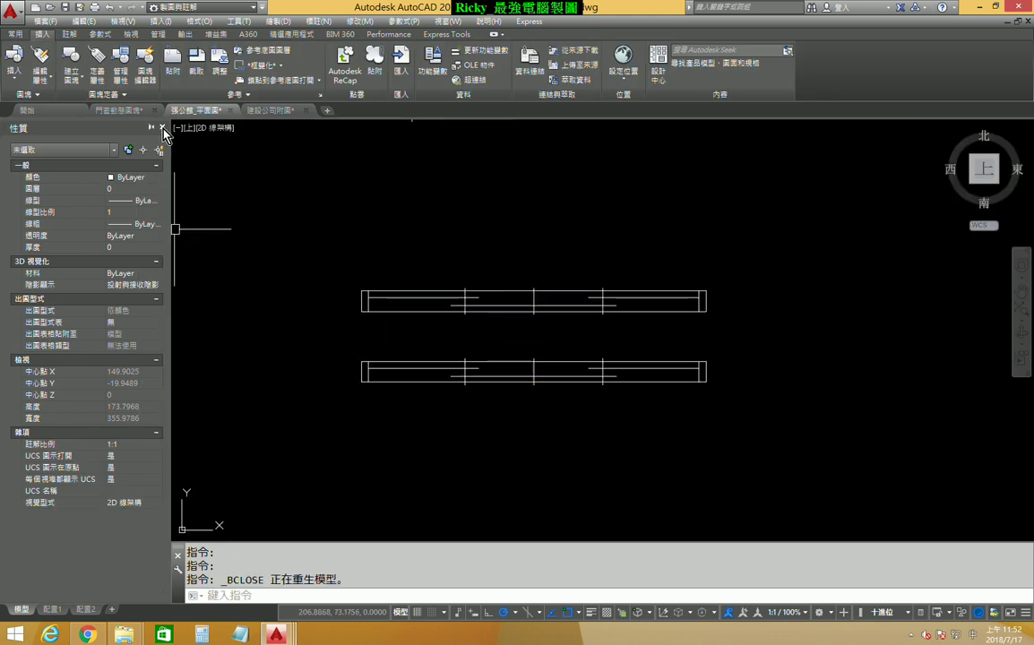
pyautogui.click(163, 130)
# Step: Grip-stretch the lower door longer and shorter, then reset it to its original length
pyautogui.click(441, 370)
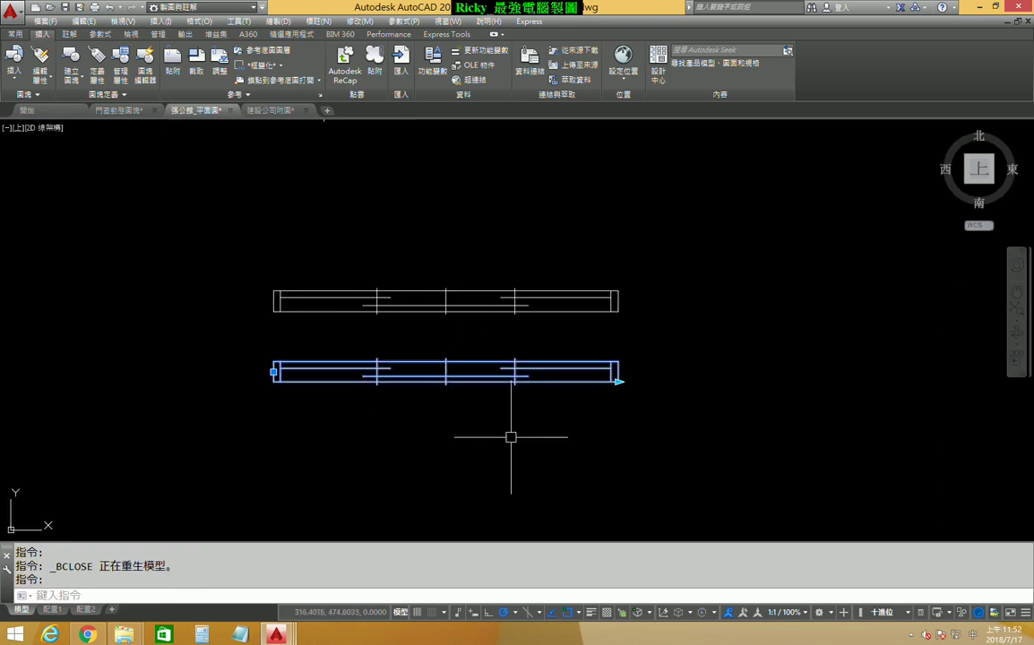
pyautogui.click(618, 381)
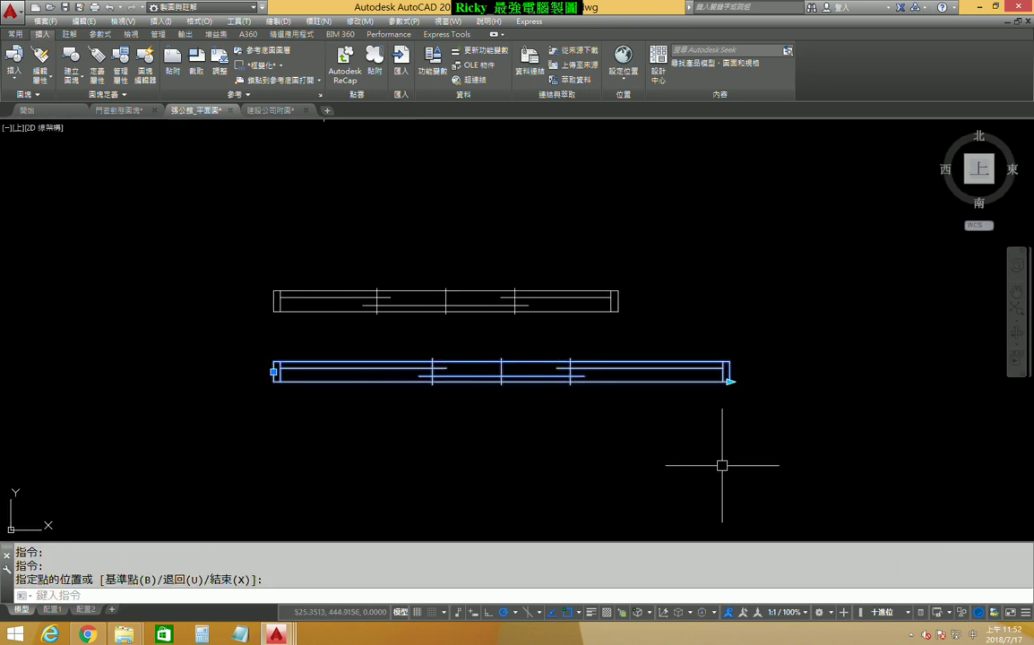
pyautogui.click(729, 382)
pyautogui.click(730, 382)
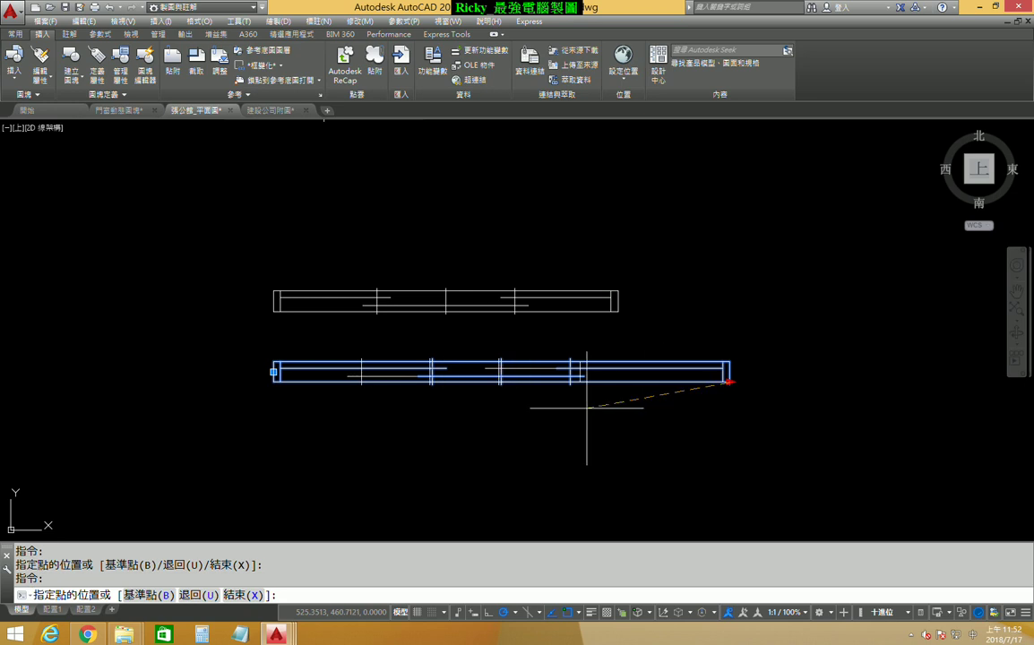
pyautogui.click(770, 382)
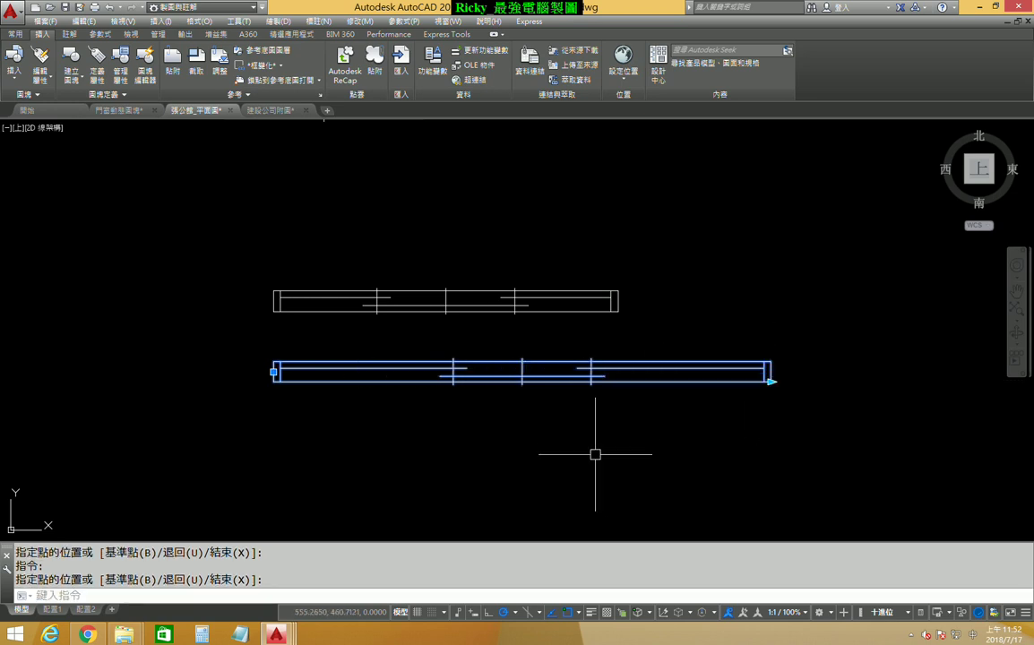
pyautogui.click(770, 381)
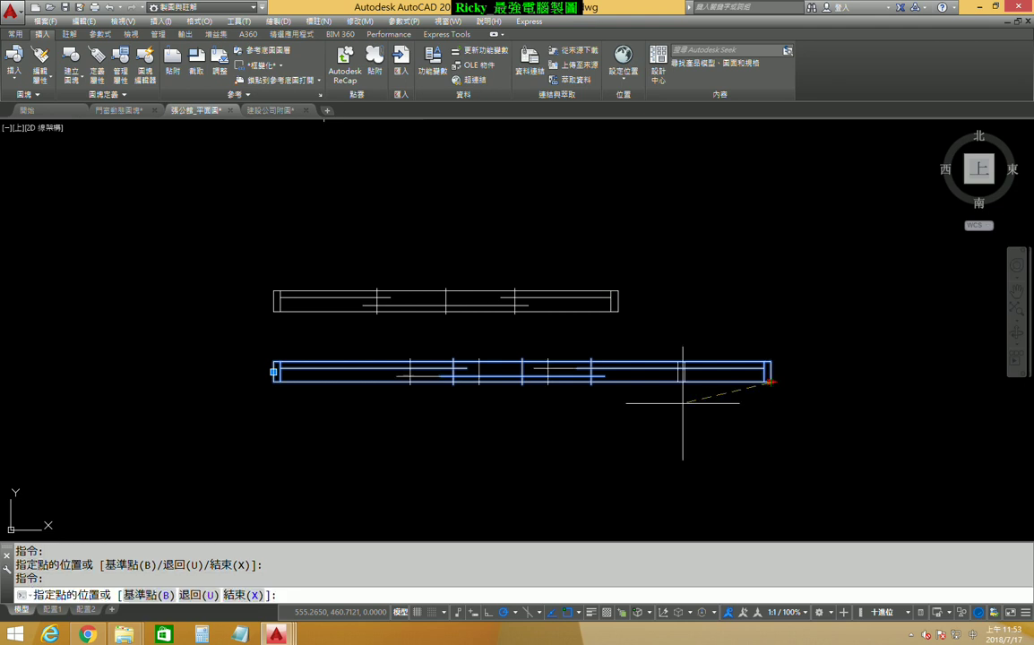
pyautogui.click(600, 409)
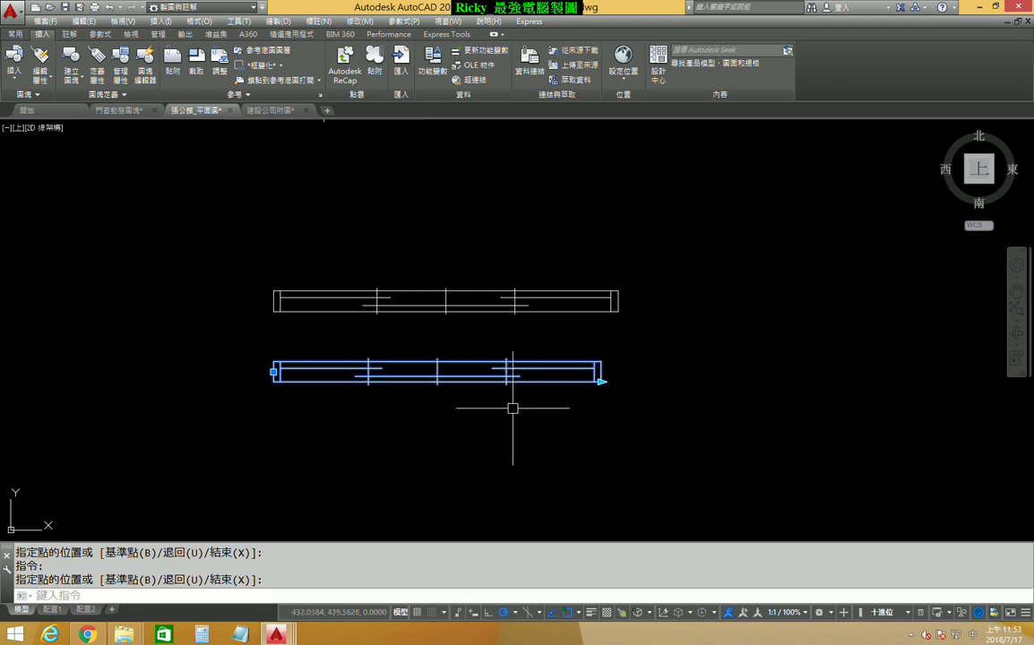
pyautogui.rightClick(531, 417)
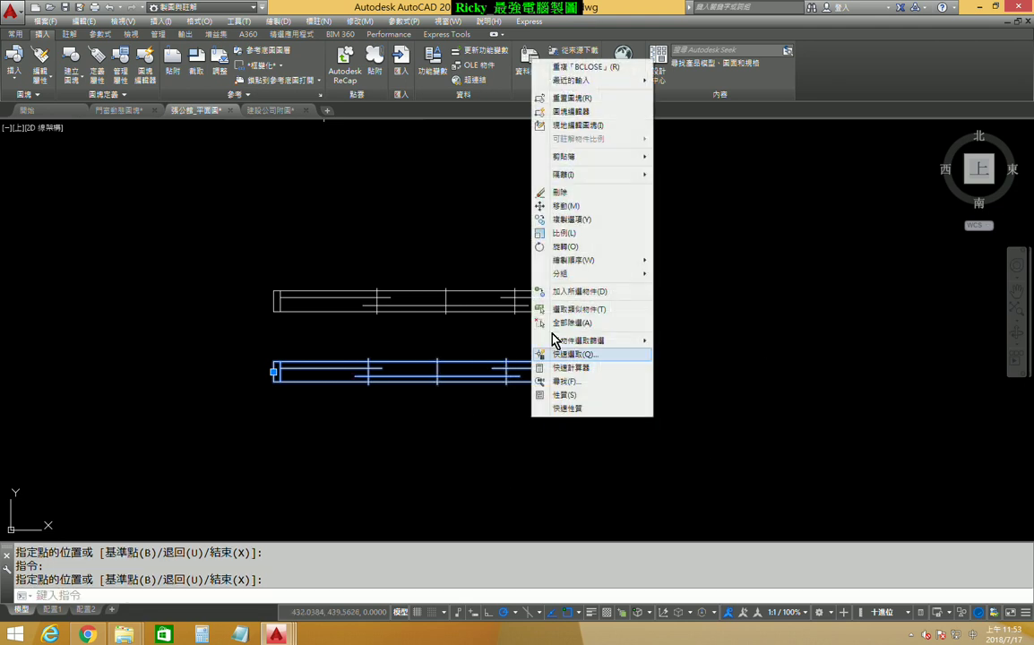
pyautogui.click(575, 99)
pyautogui.moveTo(519, 458); pyautogui.dragTo(554, 455, button='middle')
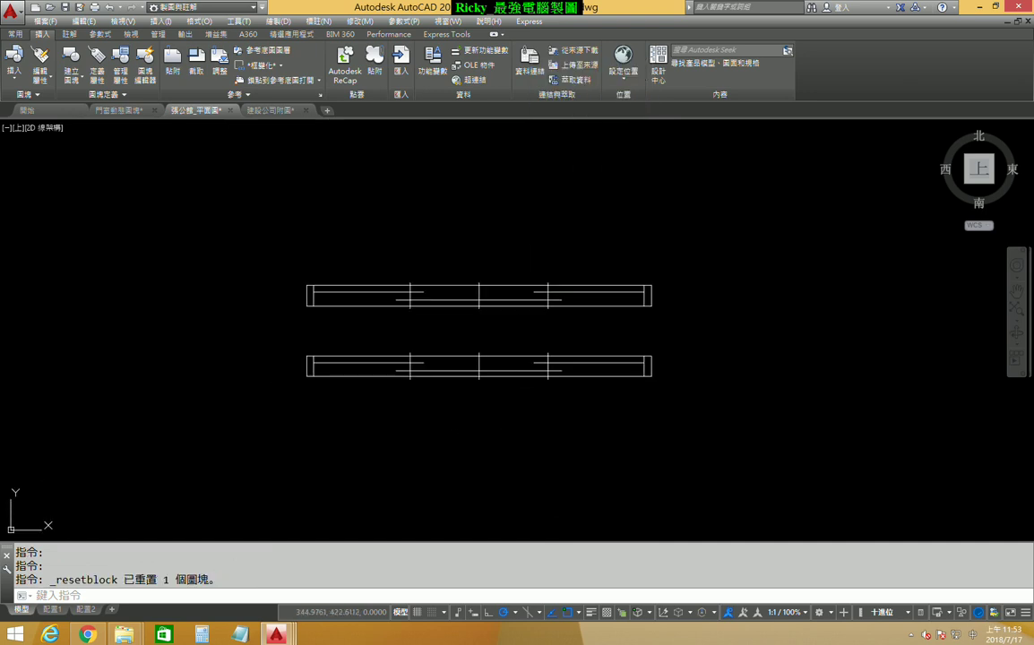